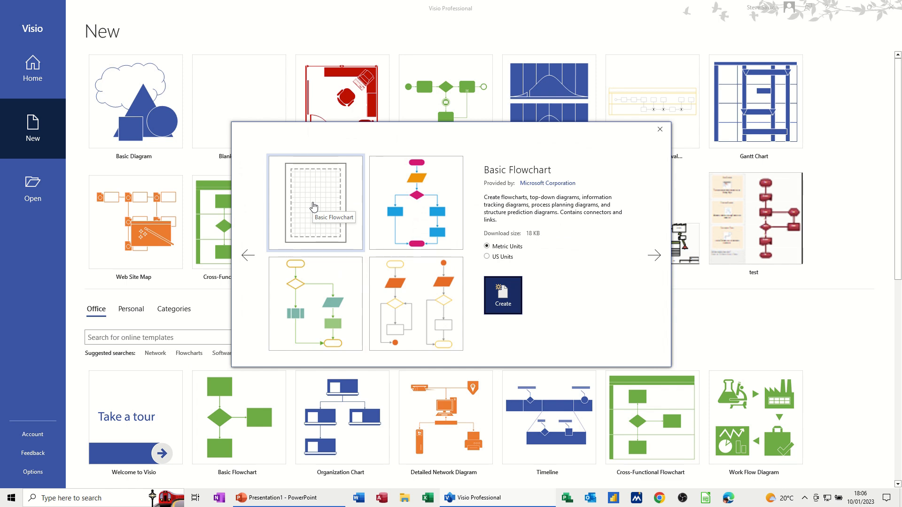
# Step: Create a blank Basic Flowchart drawing in metric units and display its Basic Flowchart Shapes stencil
pyautogui.click(502, 296)
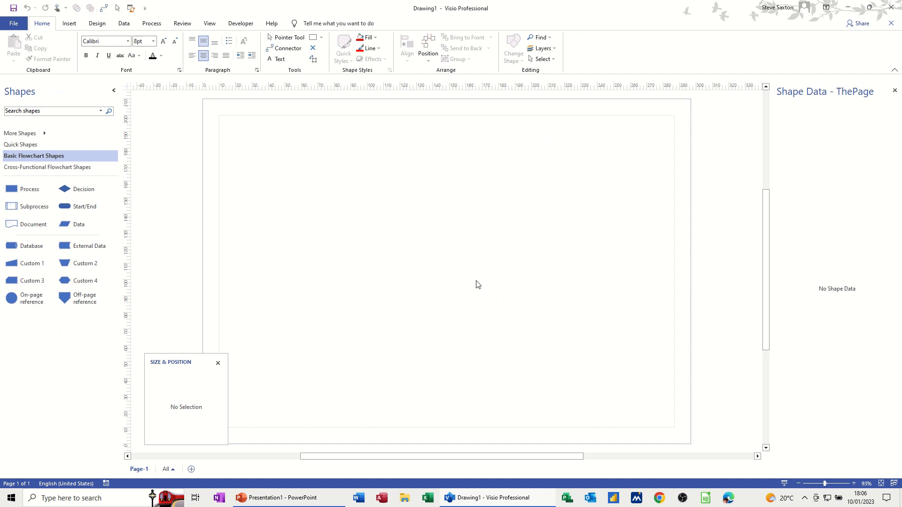
pyautogui.click(23, 145)
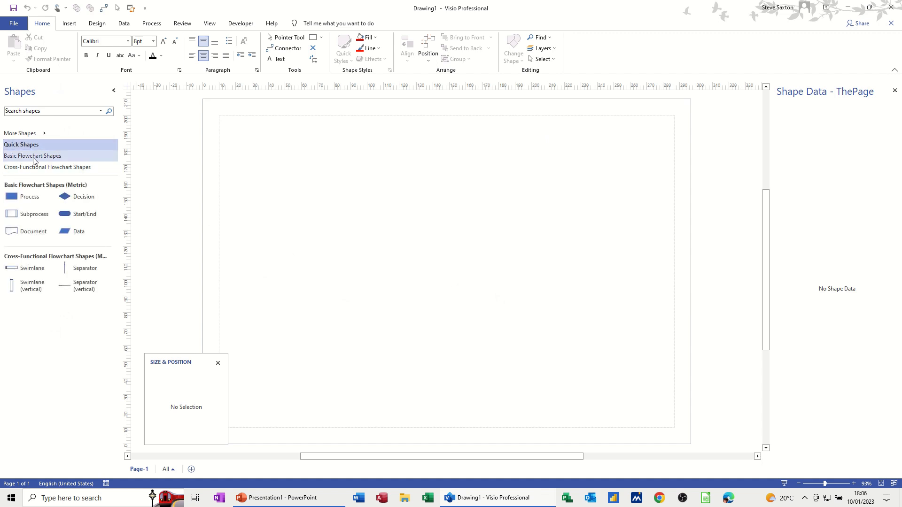
pyautogui.click(33, 158)
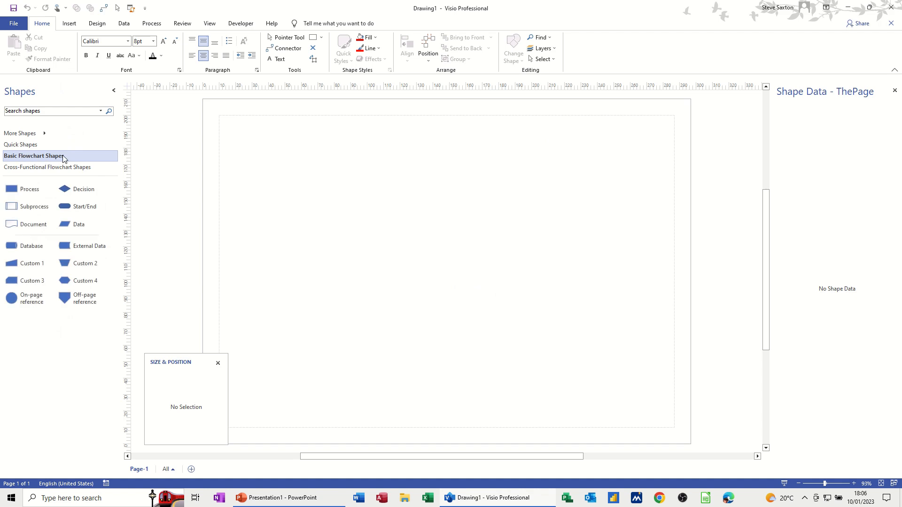
pyautogui.click(31, 169)
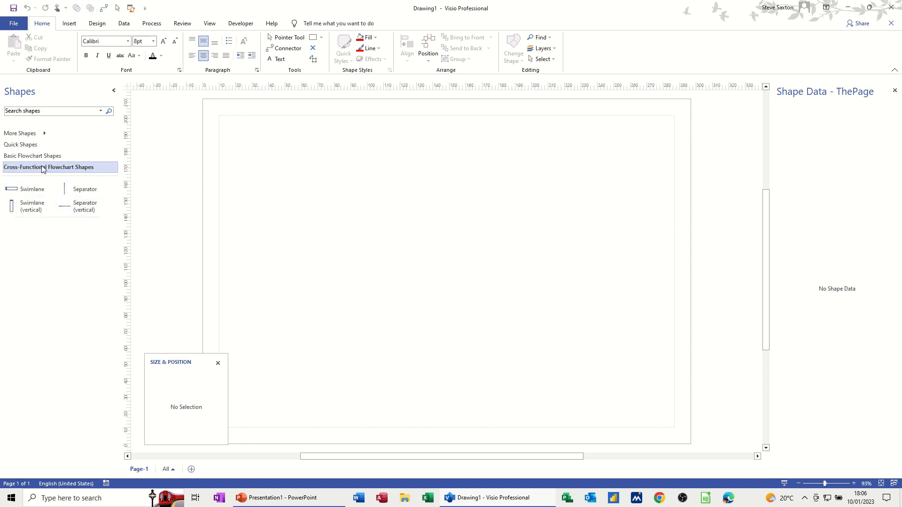
pyautogui.click(27, 157)
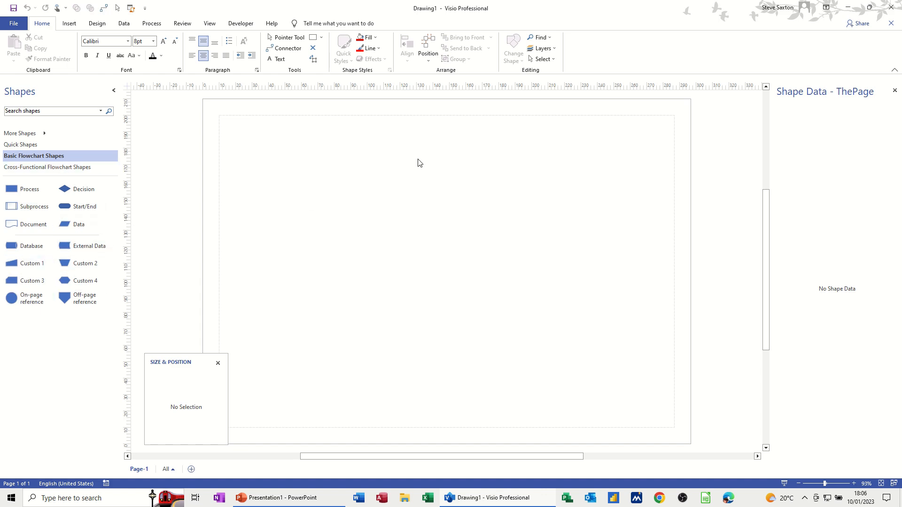
# Step: Place a Start/End shape at about X 132.5 mm, Y 185 mm, with an auto-connected Process and Decision in sequence below it
pyautogui.moveTo(71, 203); pyautogui.dragTo(423, 142)
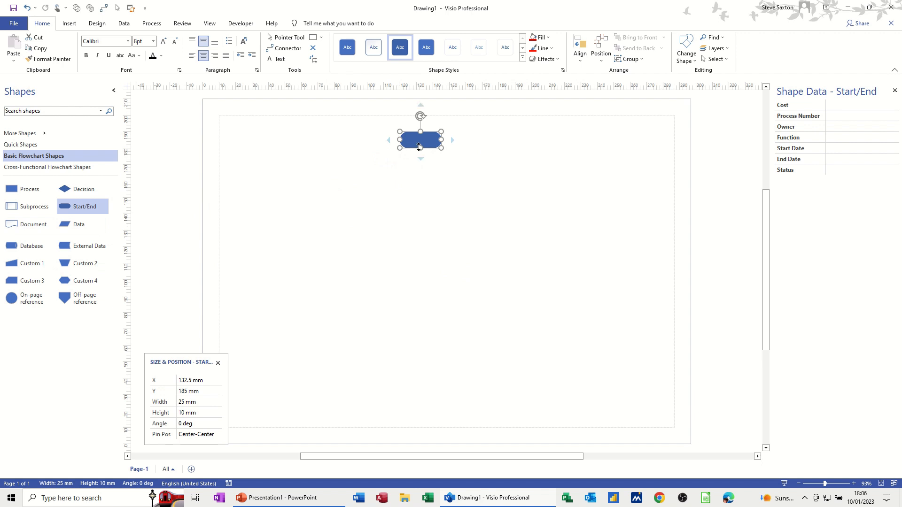
pyautogui.moveTo(453, 141)
pyautogui.moveTo(420, 107)
pyautogui.moveTo(421, 158)
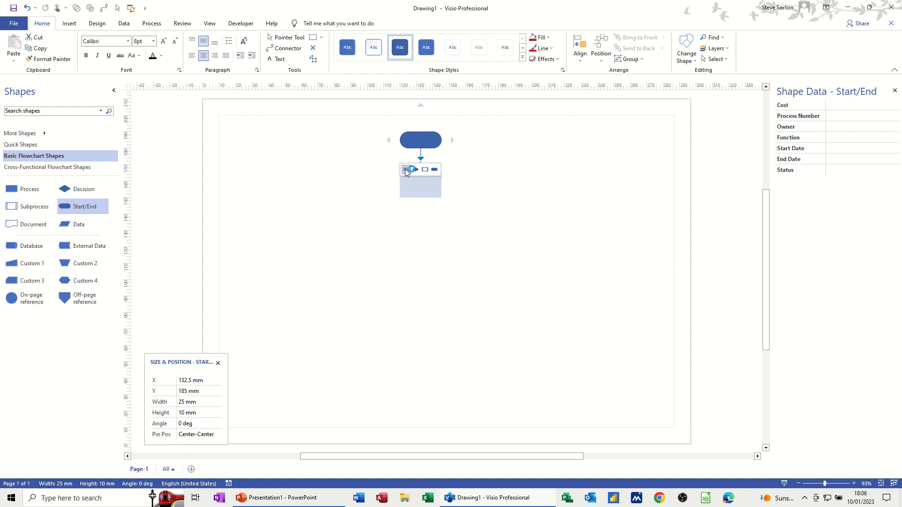
pyautogui.click(406, 171)
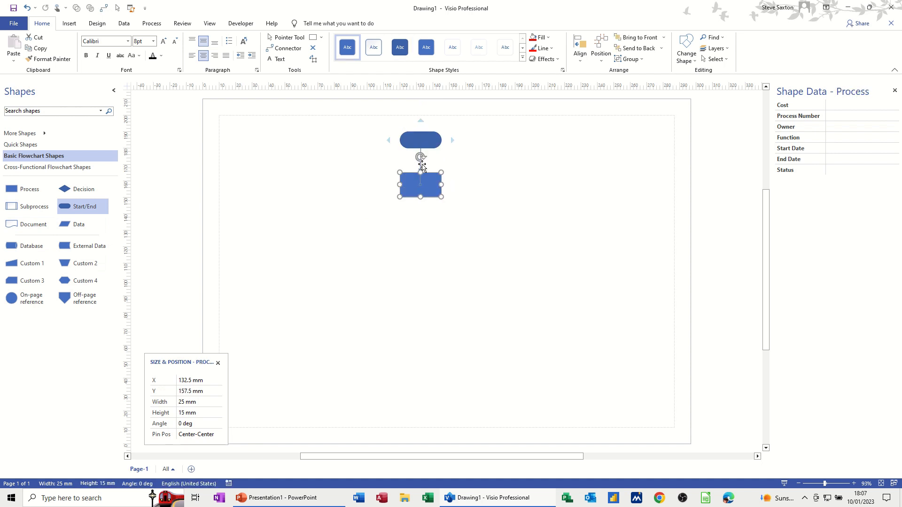
pyautogui.moveTo(421, 209)
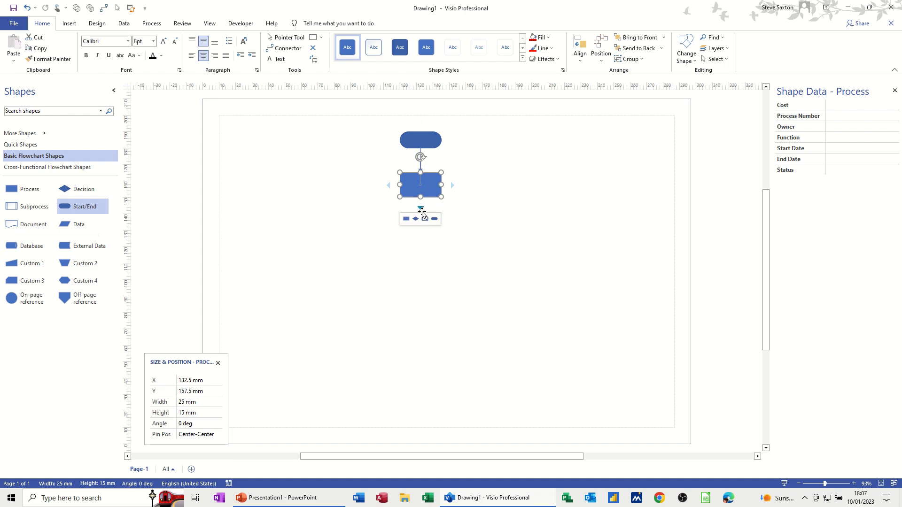
pyautogui.click(415, 219)
pyautogui.moveTo(453, 235)
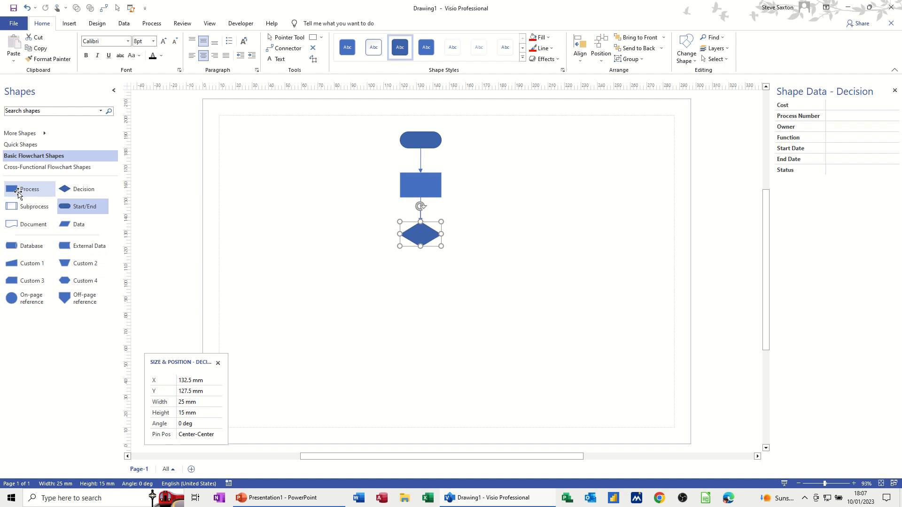
pyautogui.moveTo(18, 194); pyautogui.dragTo(489, 235)
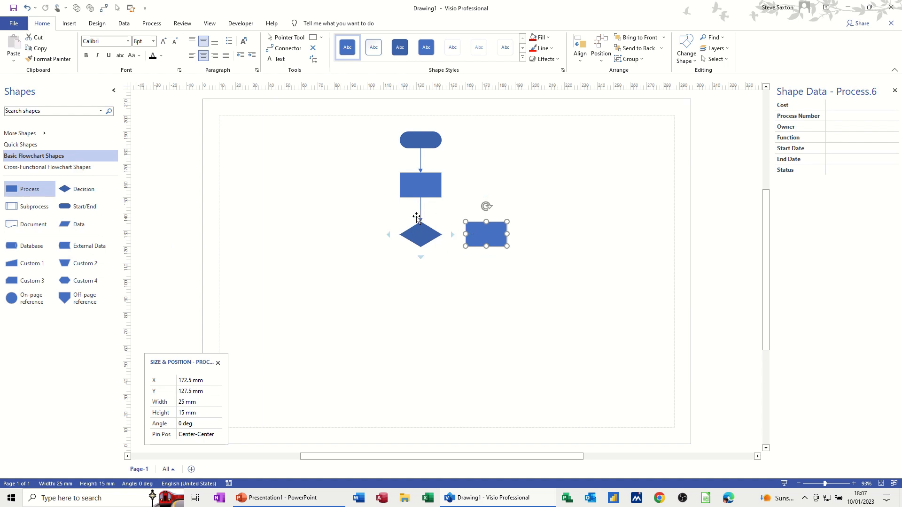
pyautogui.press('Delete')
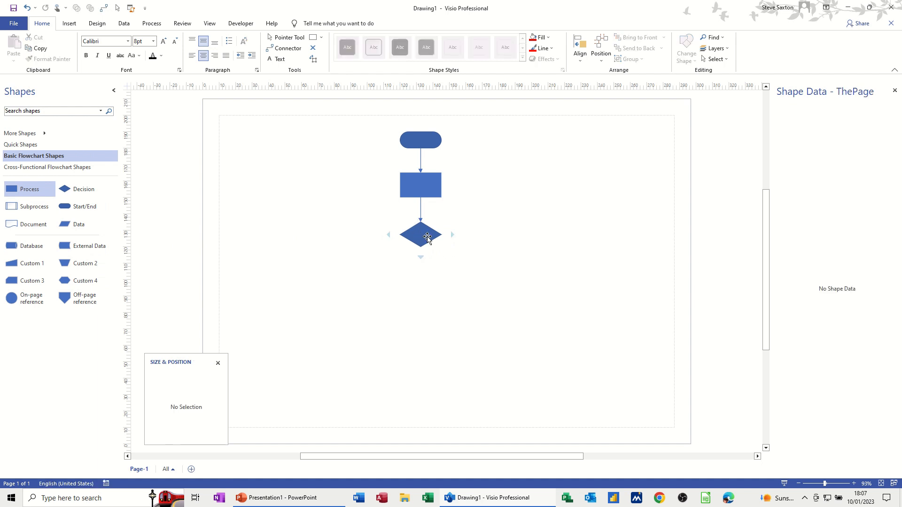
# Step: Add a Process shape to the right of the Decision at about X 177.5 mm, Y 127.5 mm, automatically connected from the Decision
pyautogui.click(426, 237)
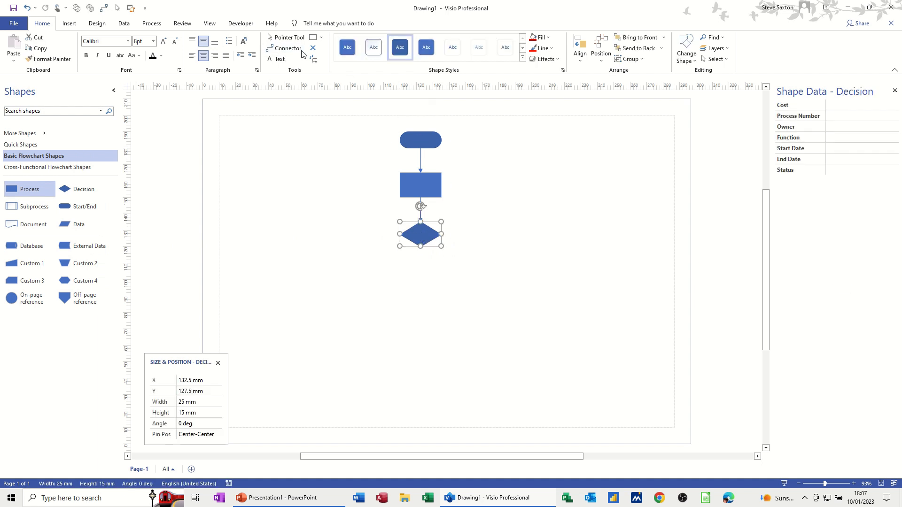
pyautogui.click(286, 51)
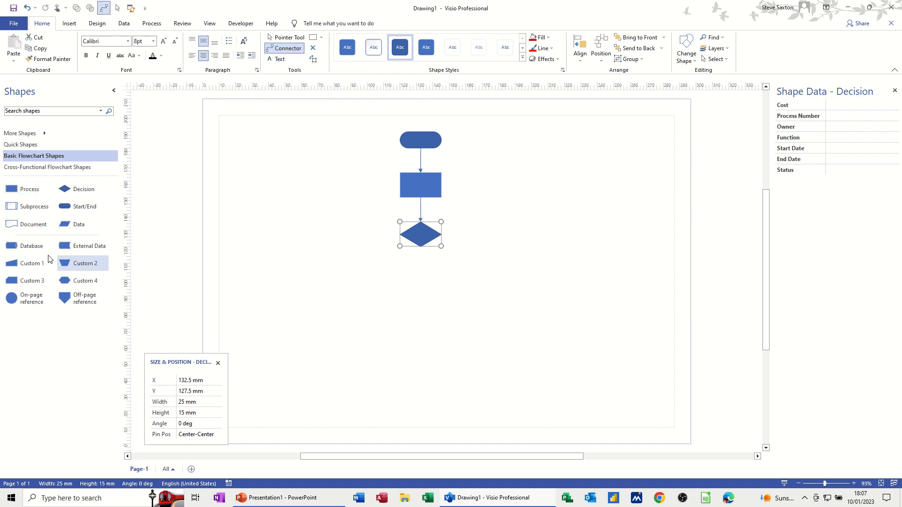
pyautogui.moveTo(50, 190); pyautogui.dragTo(496, 241)
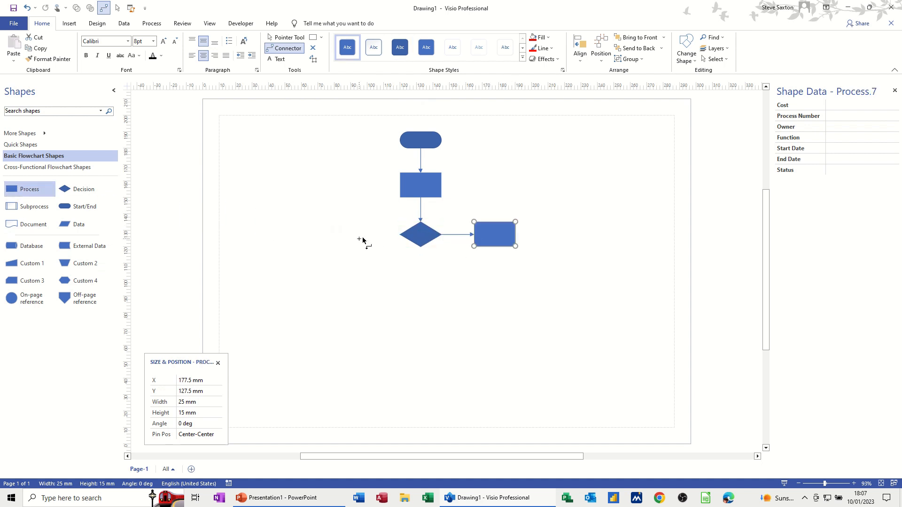
# Step: Add a connected Process shape directly below the Decision at about Y 97.5 mm, and return to the Pointer Tool
pyautogui.click(417, 234)
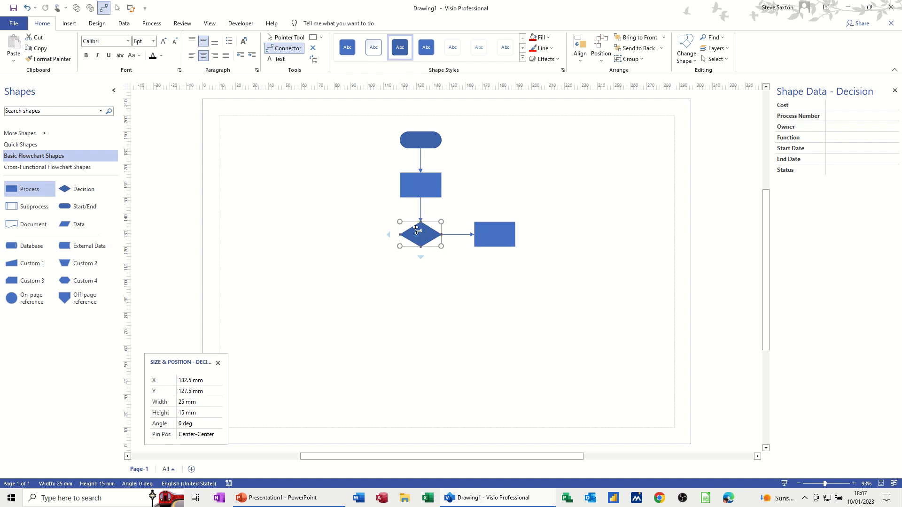
pyautogui.moveTo(26, 189); pyautogui.dragTo(418, 286)
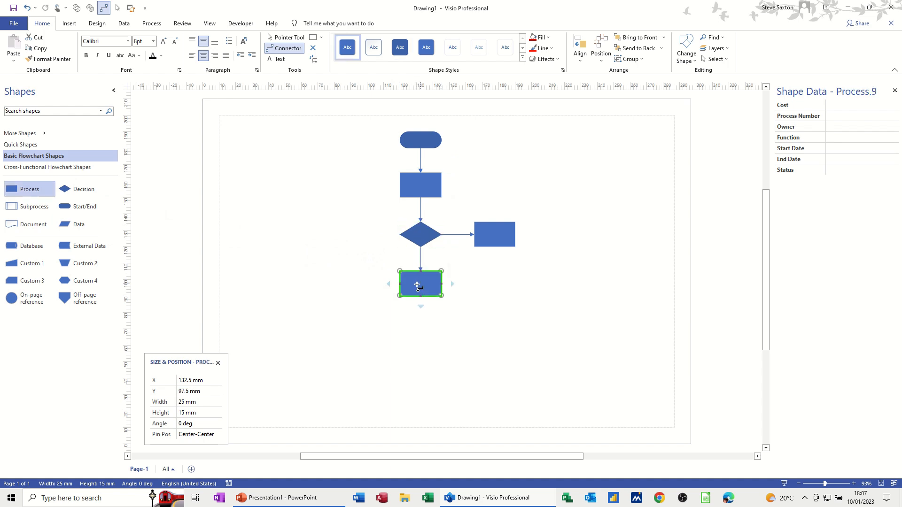
pyautogui.click(286, 37)
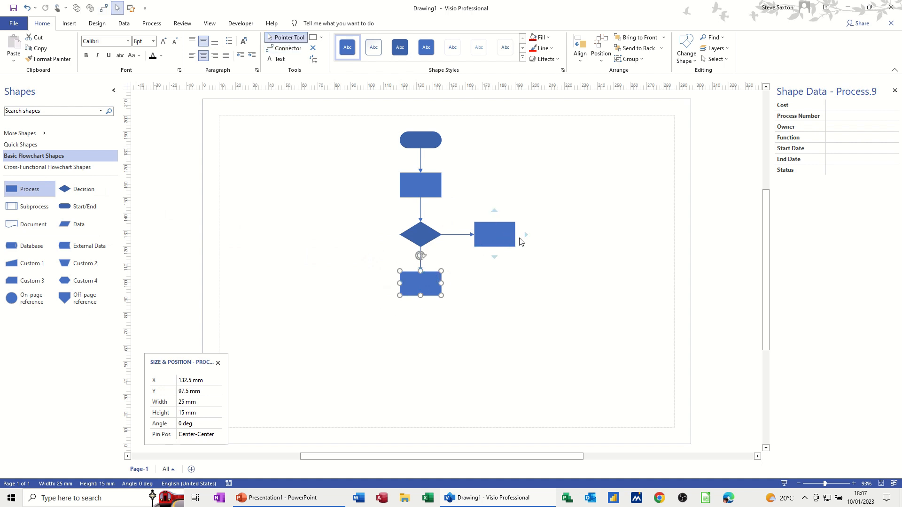
# Step: Draw a connector from the top of the Process beside the Decision back to the right side of the Start/End shape
pyautogui.moveTo(495, 212)
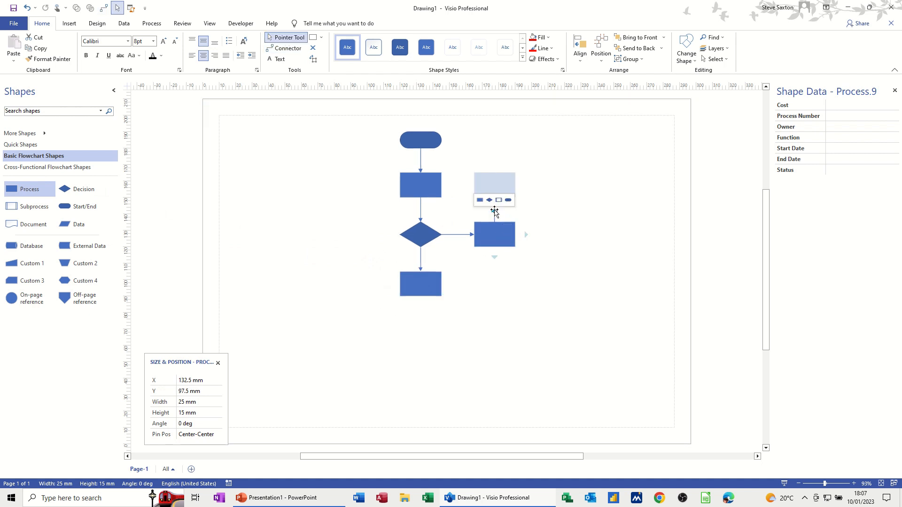
pyautogui.moveTo(527, 237)
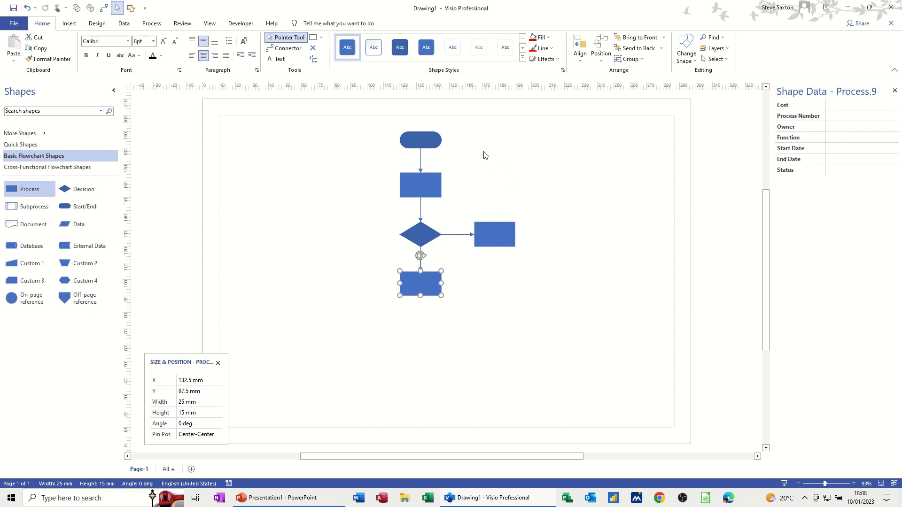
pyautogui.click(284, 48)
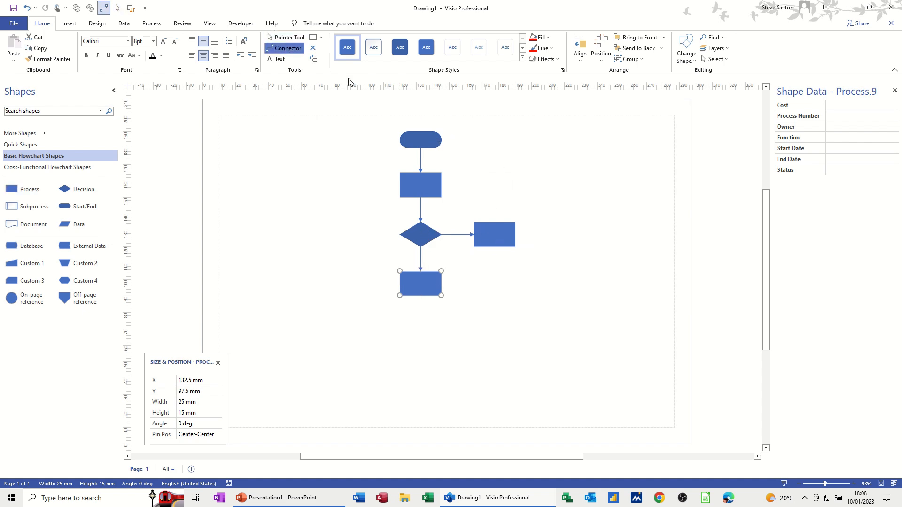
pyautogui.moveTo(494, 223); pyautogui.dragTo(441, 140)
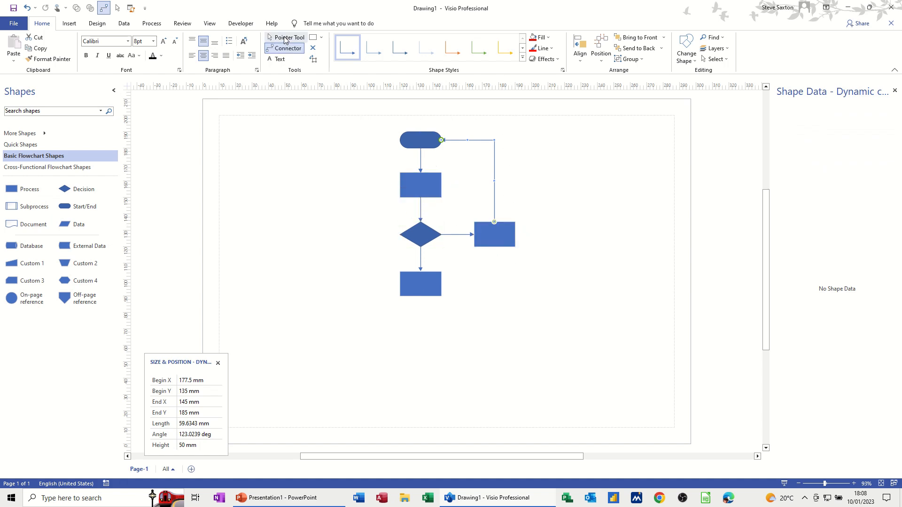
pyautogui.click(285, 39)
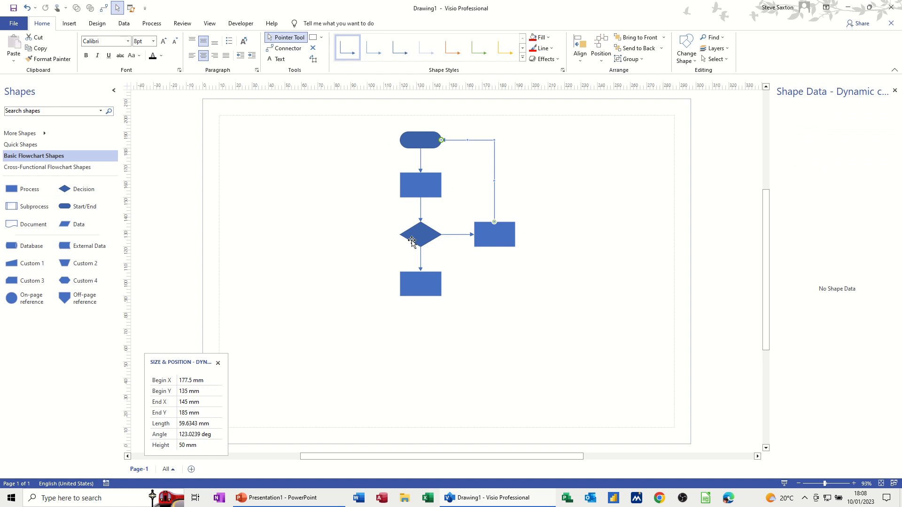
# Step: Label the Start/End shape "Start" and the Process shape below it "Induction"
pyautogui.click(415, 138)
pyautogui.write('Start')
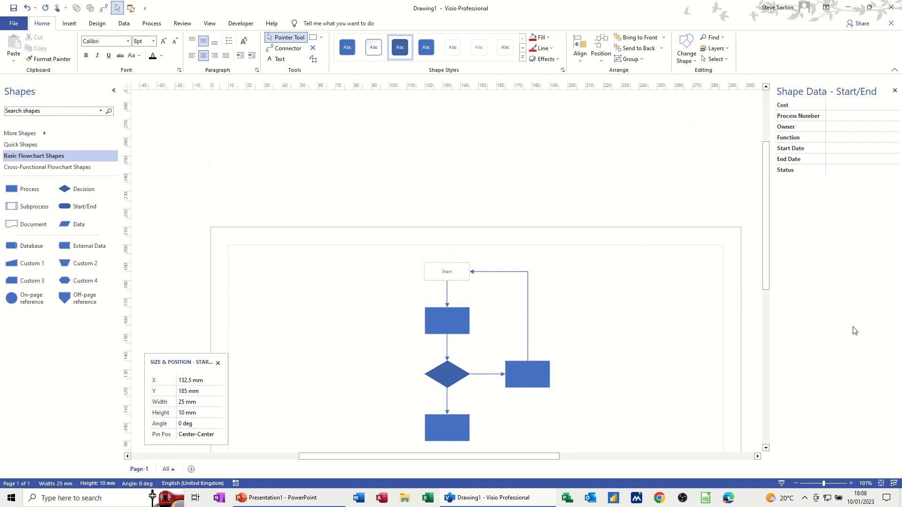
pyautogui.click(449, 322)
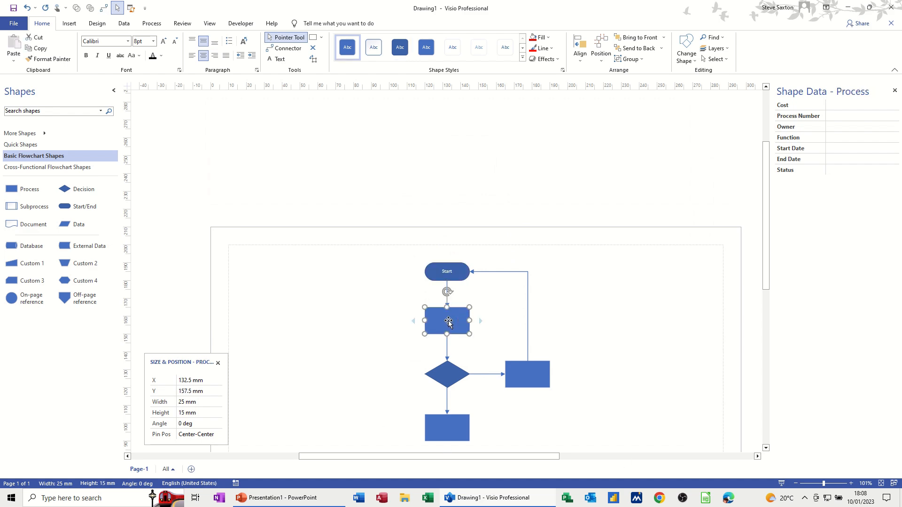
pyautogui.write('Induction')
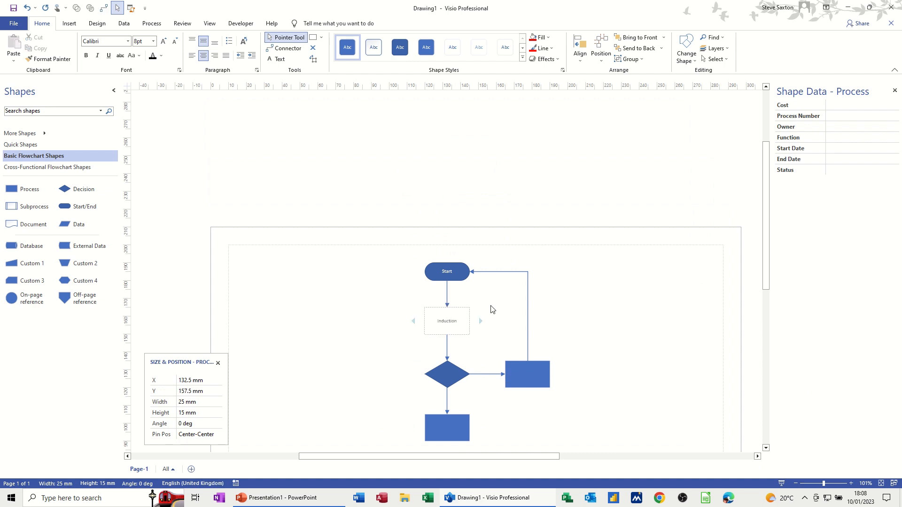
pyautogui.click(573, 297)
pyautogui.scroll(-2, 385, 325)
pyautogui.scroll(-2, 385, 325)
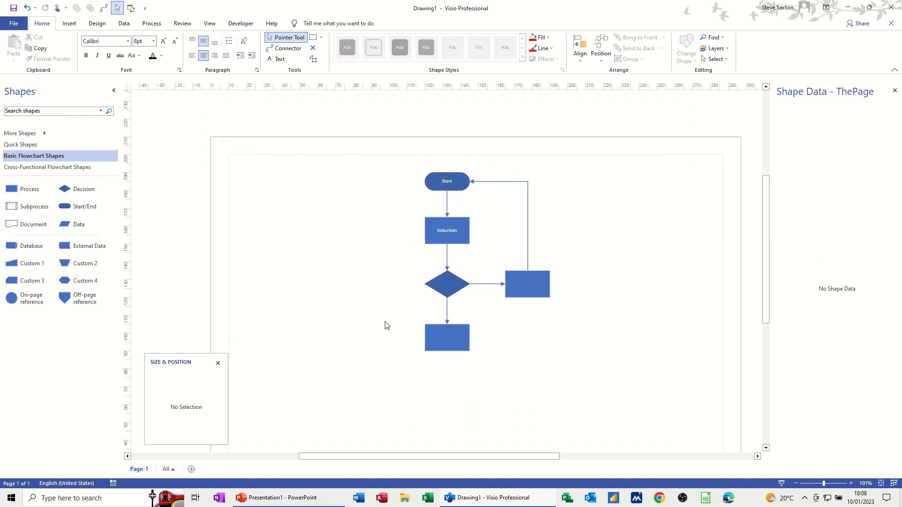
# Step: Label the Decision shape "Paperwork Corect" on two lines
pyautogui.click(447, 281)
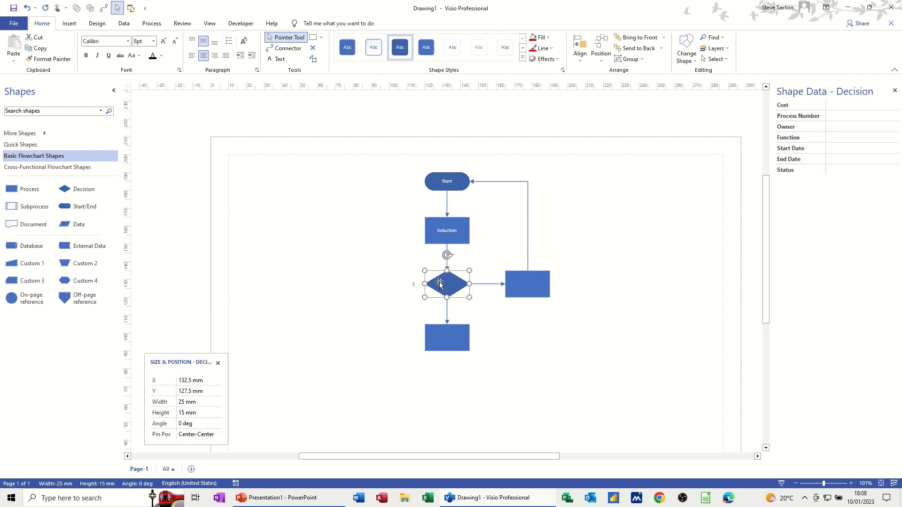
pyautogui.write('Pa')
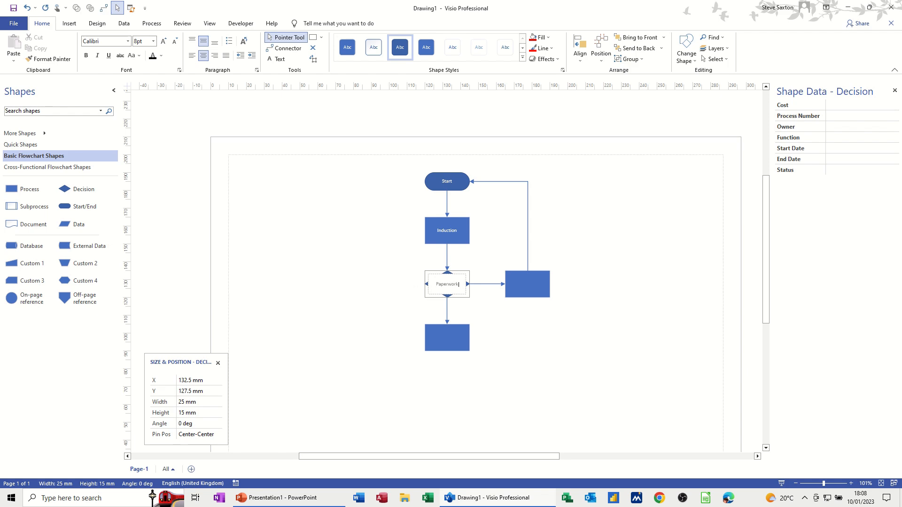
pyautogui.write('perwork')
pyautogui.press('Return')
pyautogui.click(357, 286)
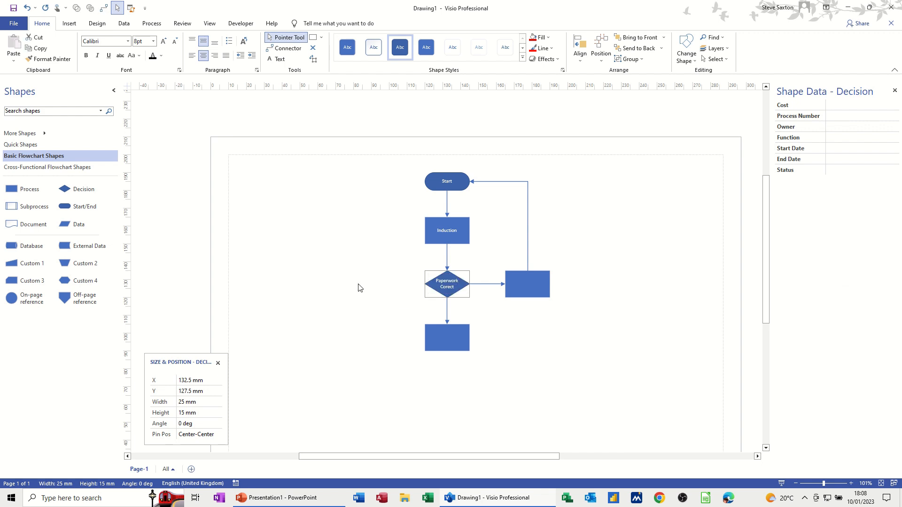
# Step: Label the Decision's downward connector "Yes" and its connector to the neighbouring Process "No"
pyautogui.click(445, 312)
pyautogui.click(525, 323)
pyautogui.doubleClick(447, 312)
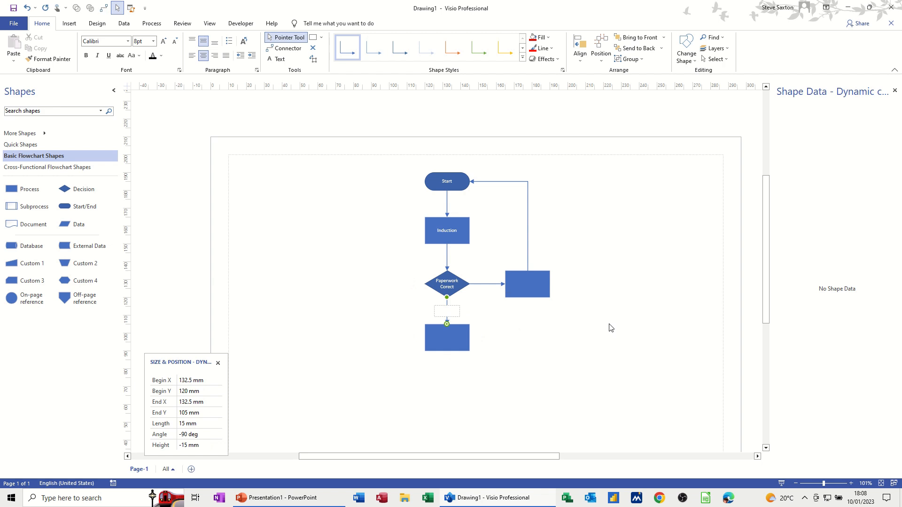
pyautogui.write('Yes')
pyautogui.doubleClick(487, 284)
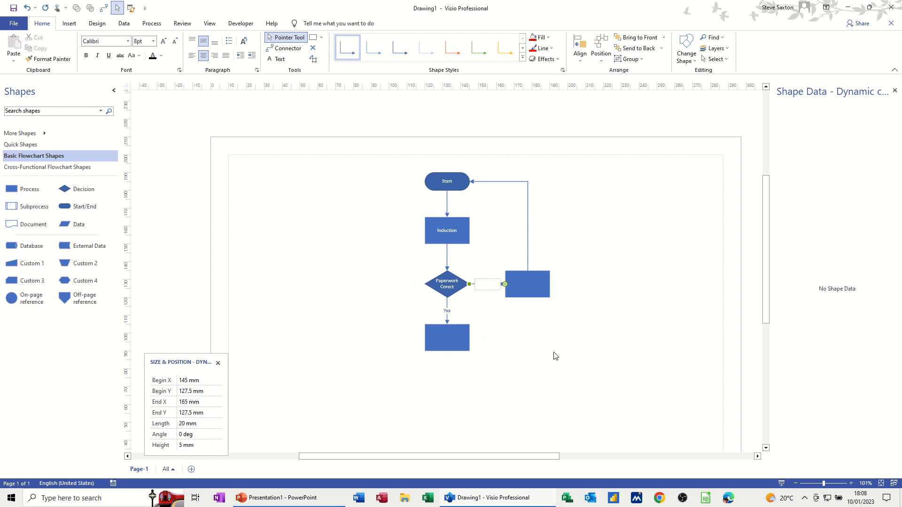
pyautogui.write('No')
# Step: Label the Process shape on the "No" branch "Check Paperwork"
pyautogui.click(528, 282)
pyautogui.write('Check Paperwork')
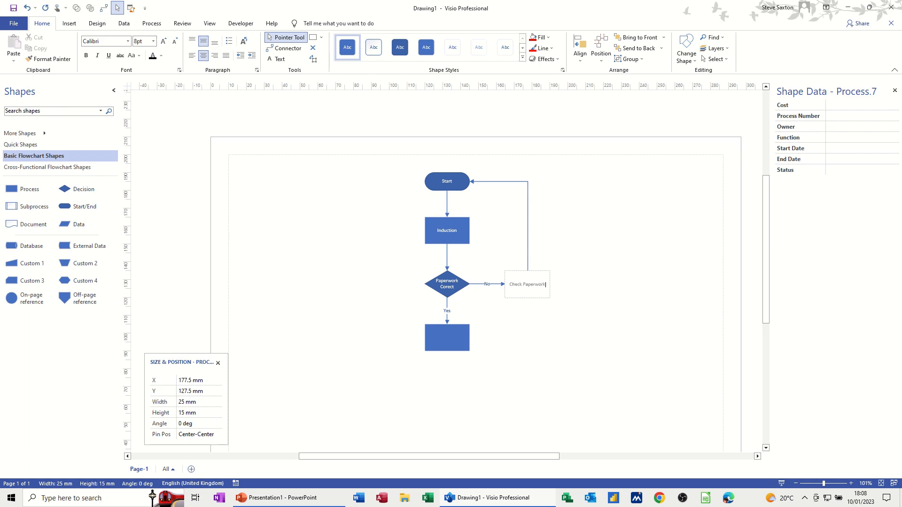
pyautogui.click(563, 261)
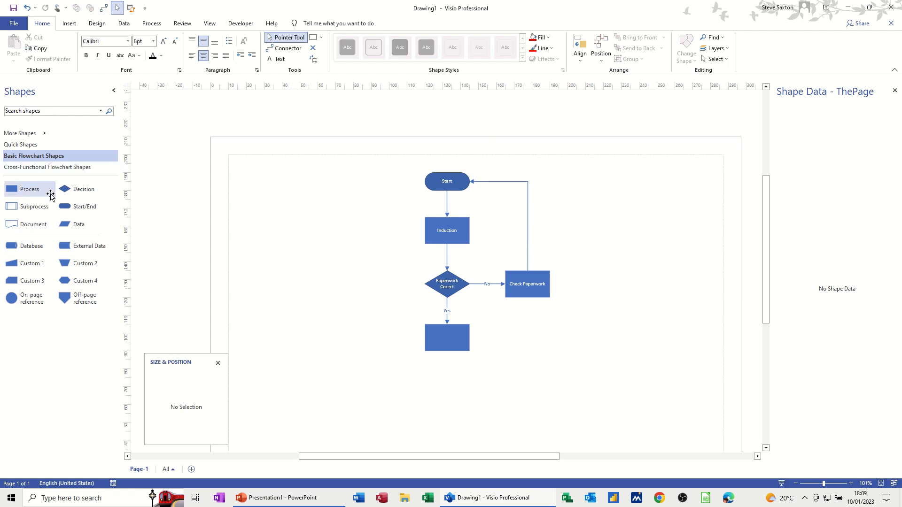
# Step: Insert a Decision shape above "Check Paperwork" into the connector that leads back to "Start"
pyautogui.moveTo(66, 190); pyautogui.dragTo(529, 237)
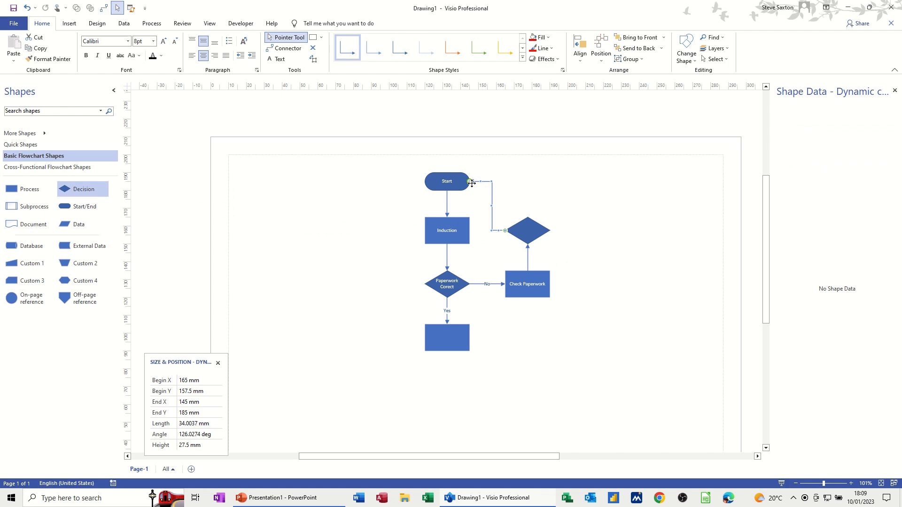
# Step: Reroute the unlabelled Decision's outgoing connector so that it ends at the "Induction" process instead of "Start"
pyautogui.moveTo(472, 233); pyautogui.dragTo(471, 231)
pyautogui.click(578, 229)
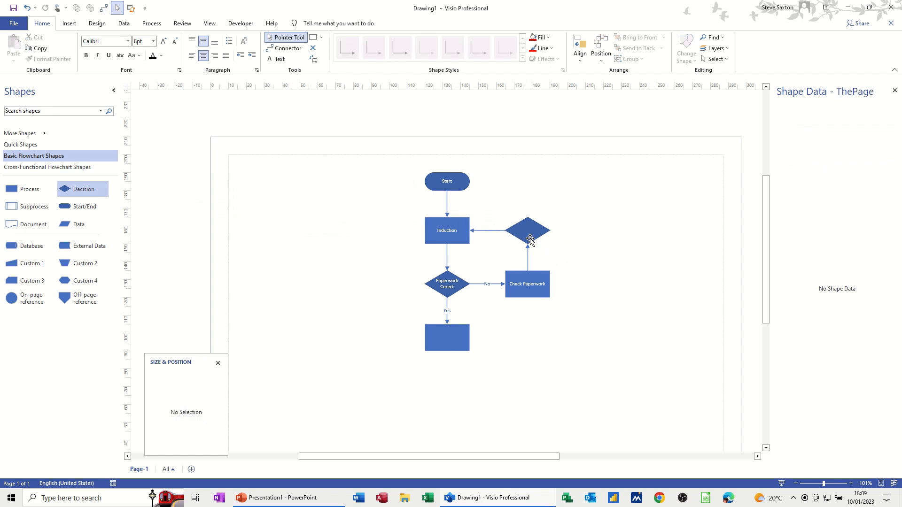
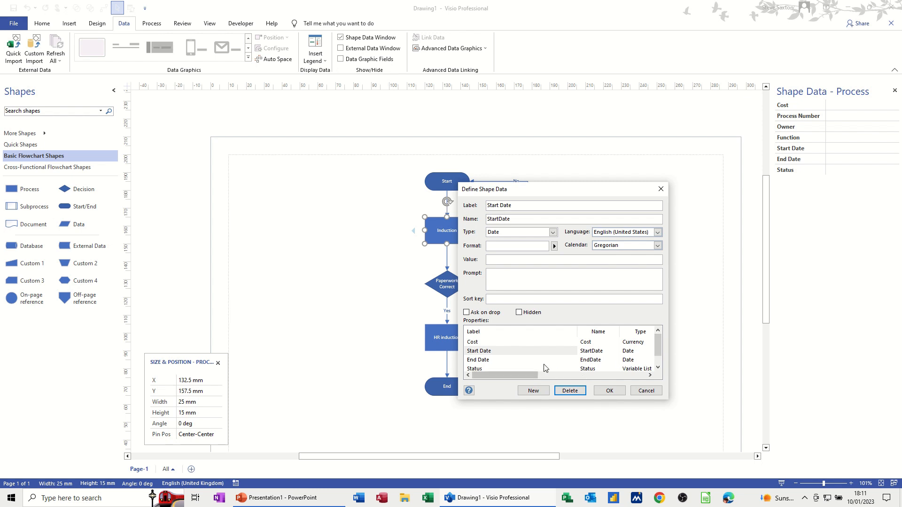
# Step: Add a "Department" shape data property to the Induction shape with type String, Normal format and the prompt "Enter data"
pyautogui.click(531, 390)
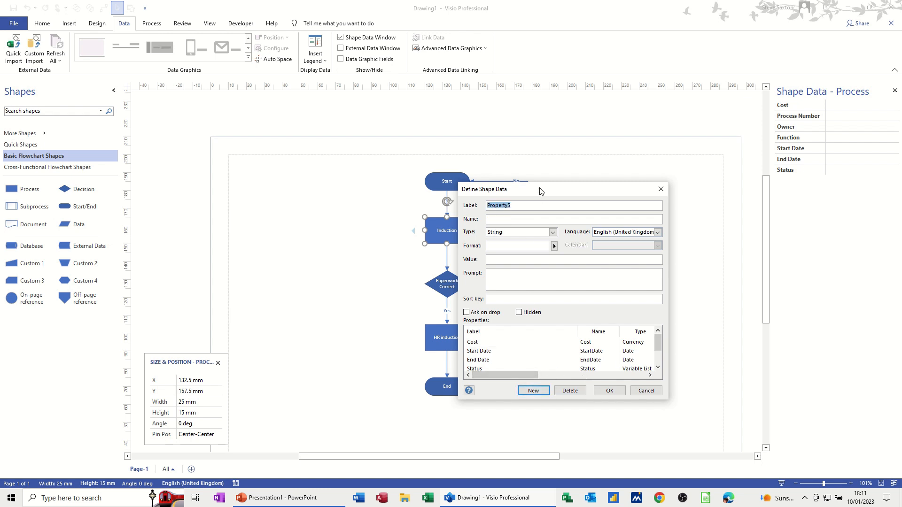
pyautogui.write('Department')
pyautogui.click(505, 232)
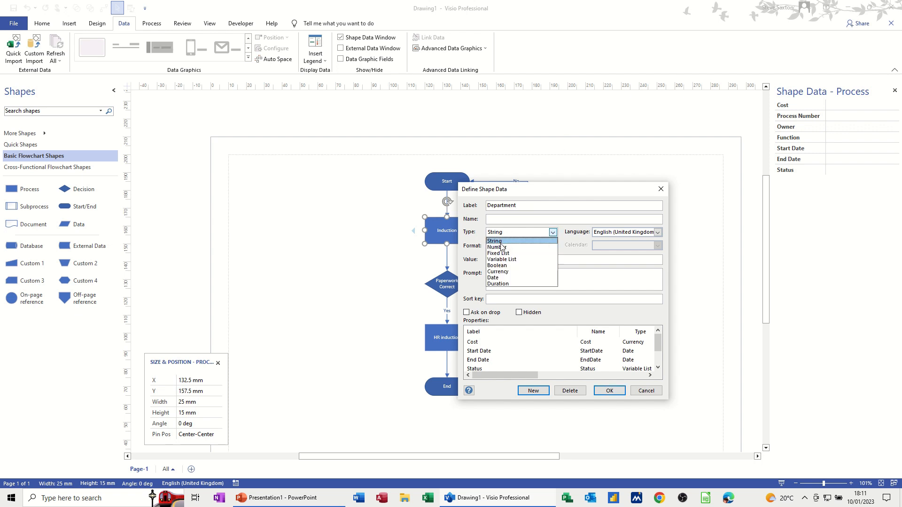
pyautogui.click(572, 253)
pyautogui.click(554, 246)
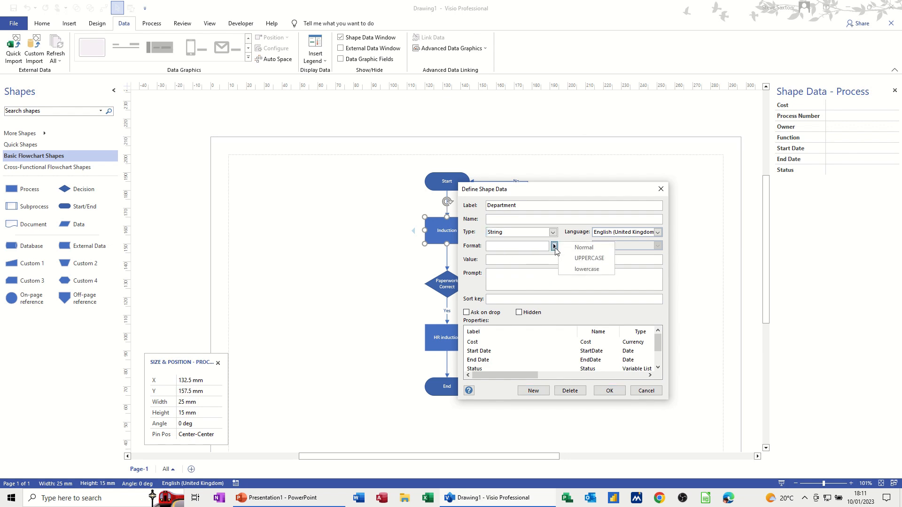
pyautogui.click(574, 249)
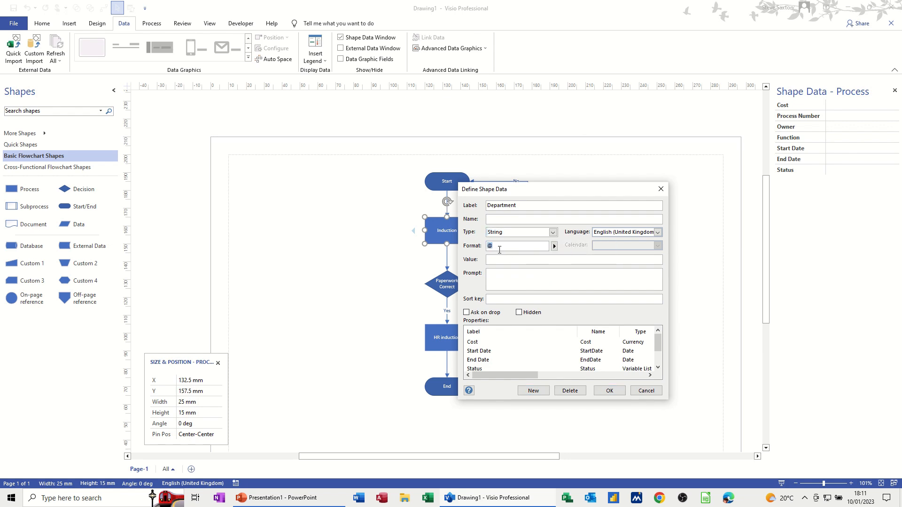
pyautogui.click(501, 279)
pyautogui.click(608, 390)
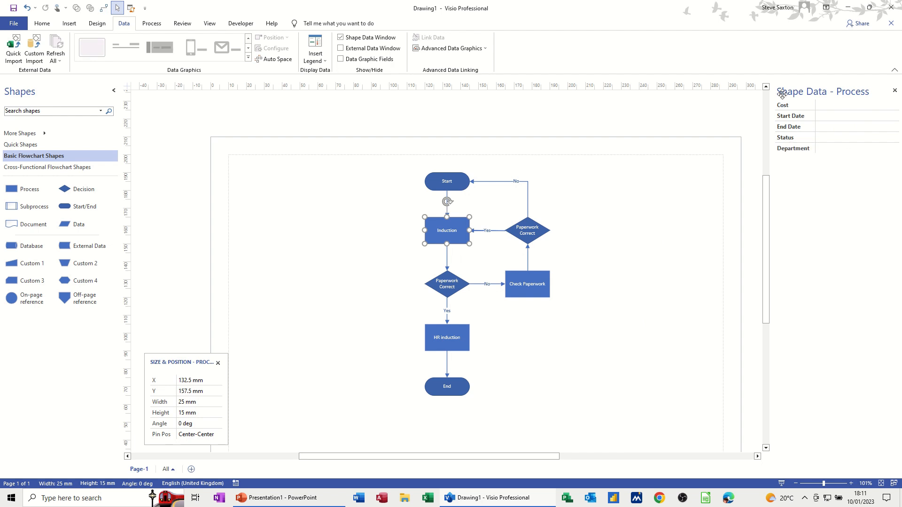
# Step: In the Induction shape's data definition, give Department a sort key that places it first and set Status's sort key to 2
pyautogui.rightClick(433, 234)
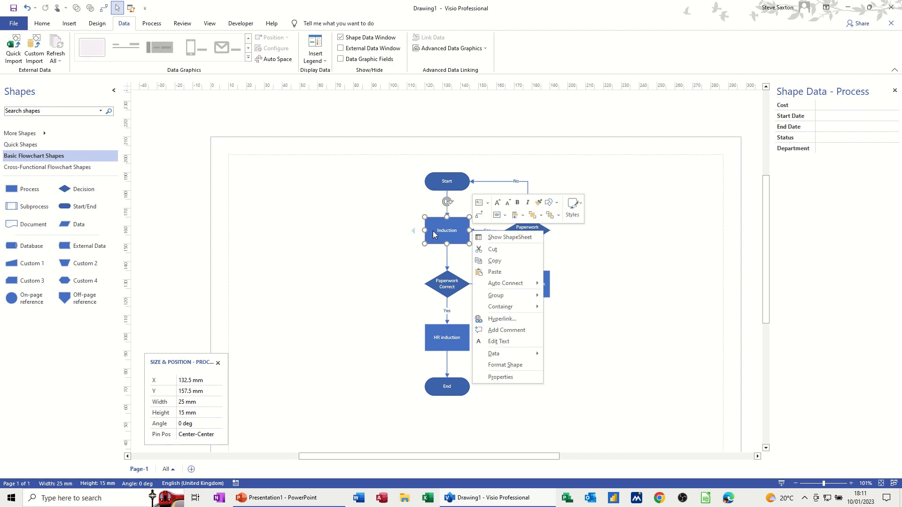
pyautogui.moveTo(520, 357)
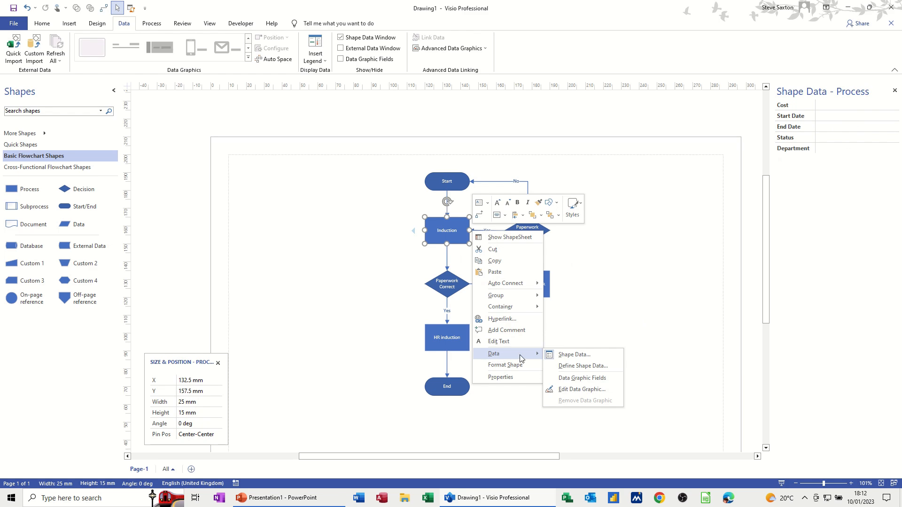
pyautogui.click(558, 367)
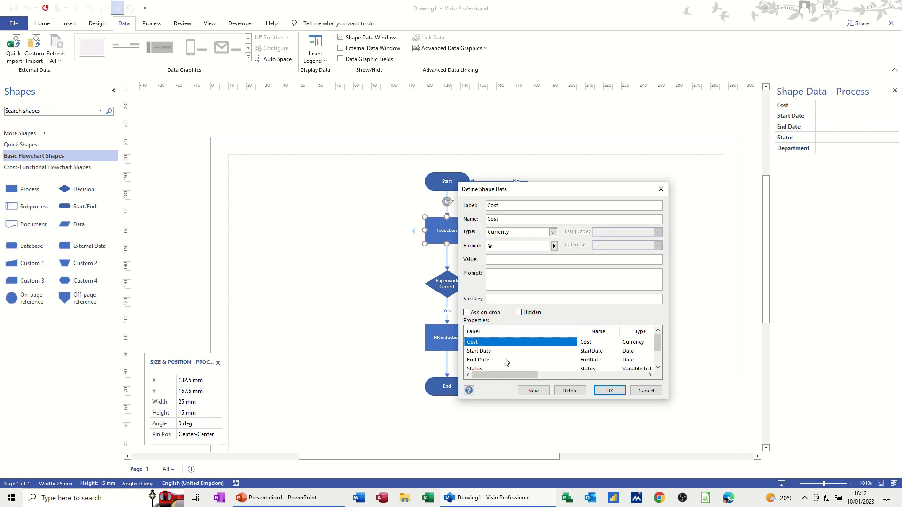
pyautogui.scroll(-1, 489, 361)
pyautogui.click(489, 361)
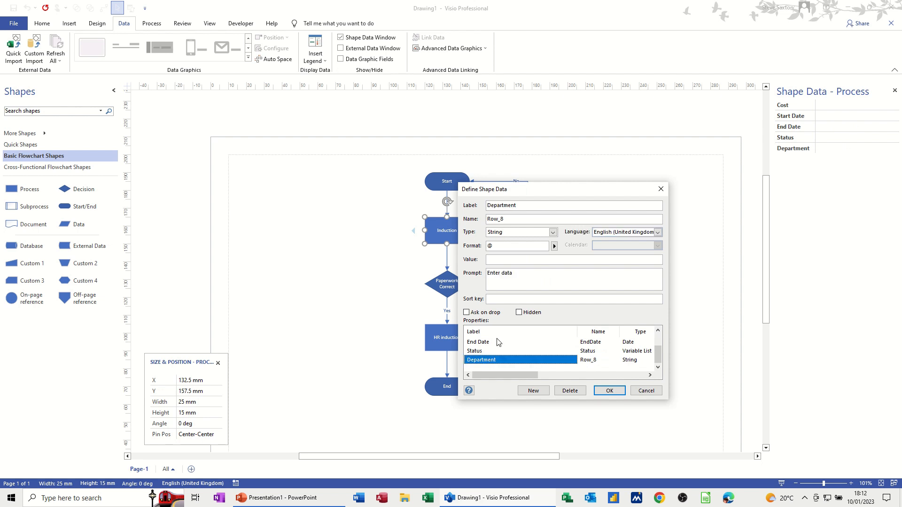
pyautogui.click(500, 300)
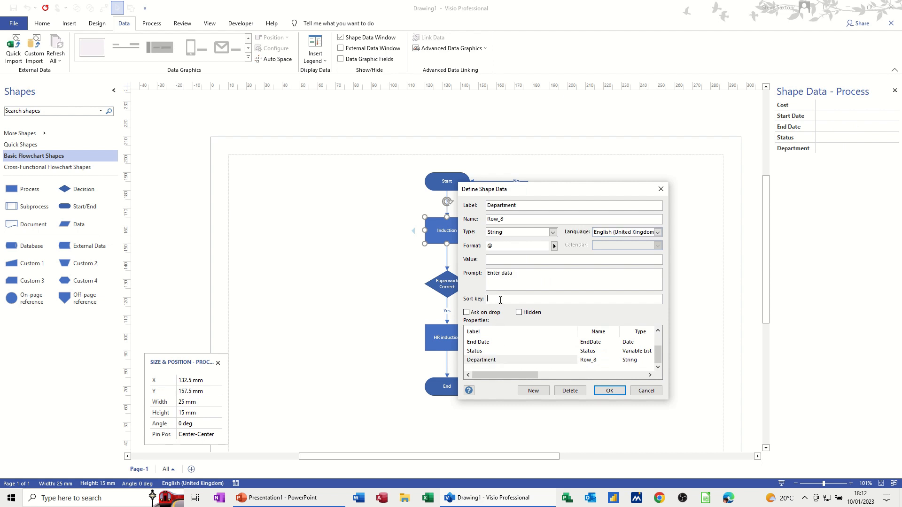
pyautogui.click(477, 352)
pyautogui.click(489, 299)
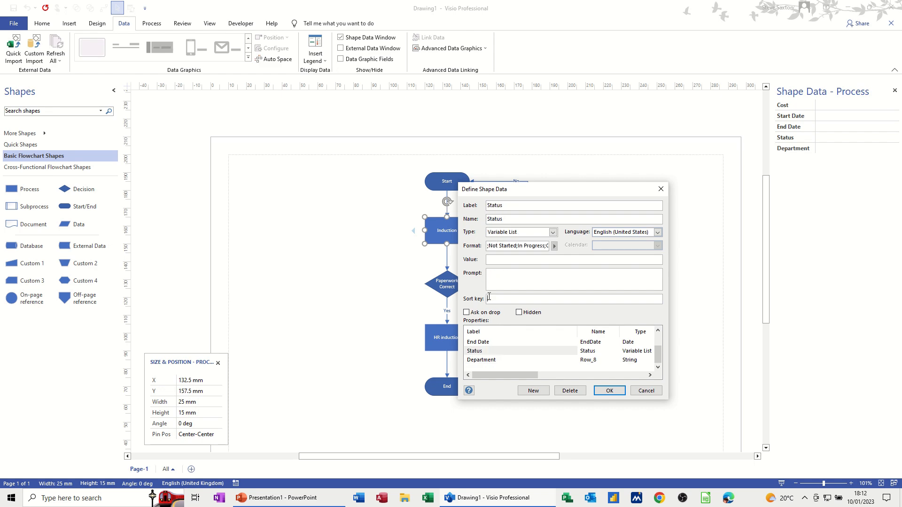
pyautogui.write('2')
# Step: Assign sort keys that order Cost, Start Date and End Date after Status, using 5 for End Date, and apply the definition
pyautogui.scroll(1, 494, 354)
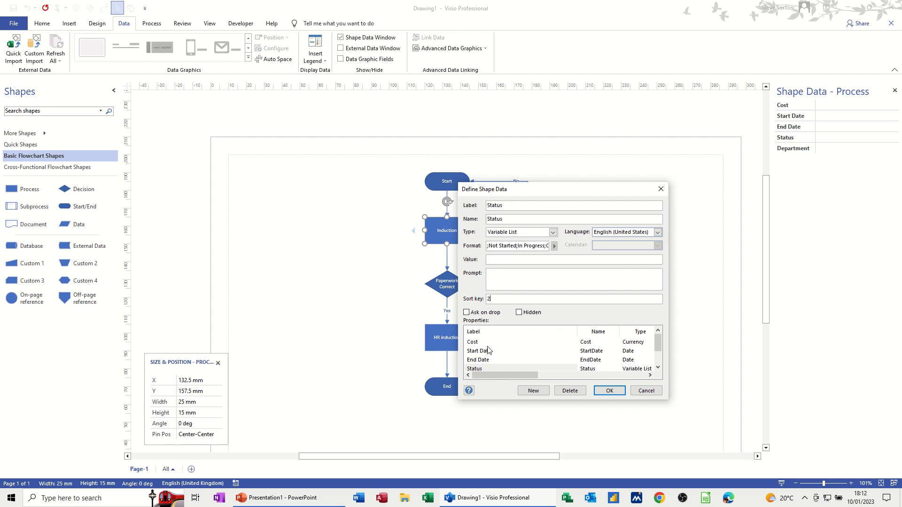
pyautogui.click(478, 343)
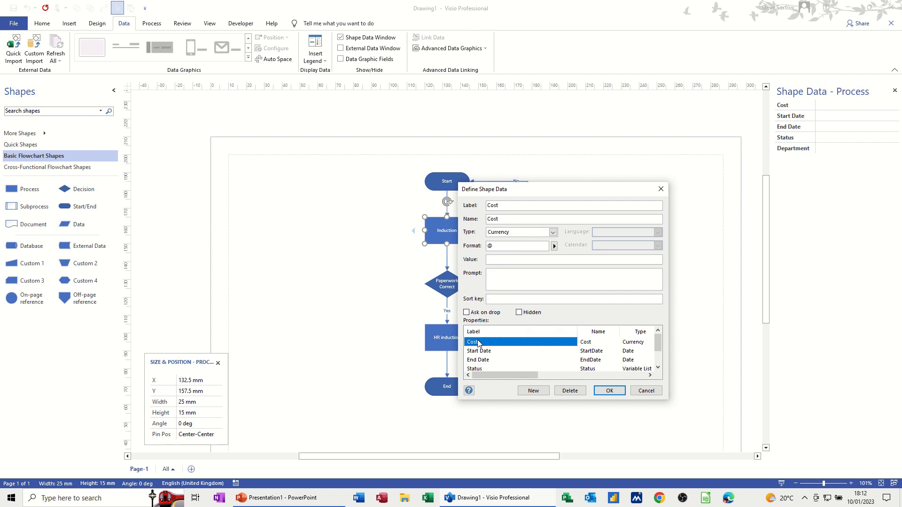
pyautogui.click(499, 298)
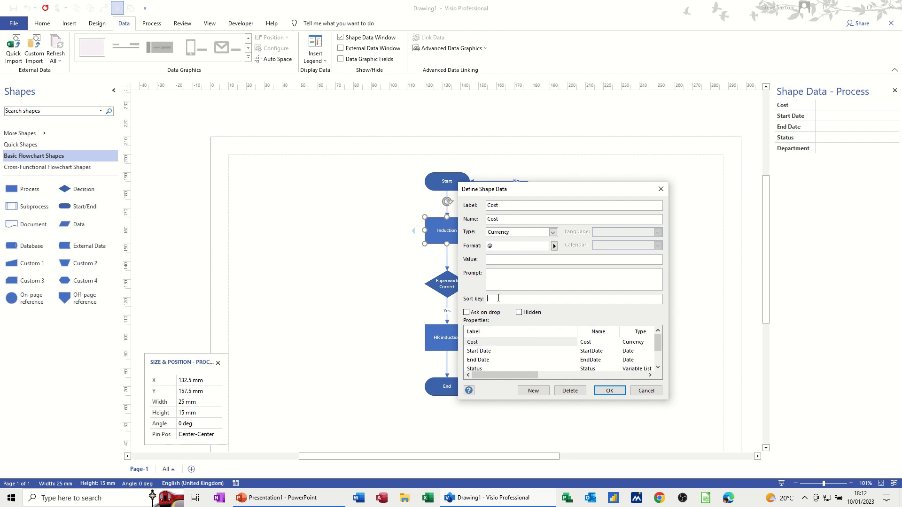
pyautogui.click(490, 353)
pyautogui.click(496, 300)
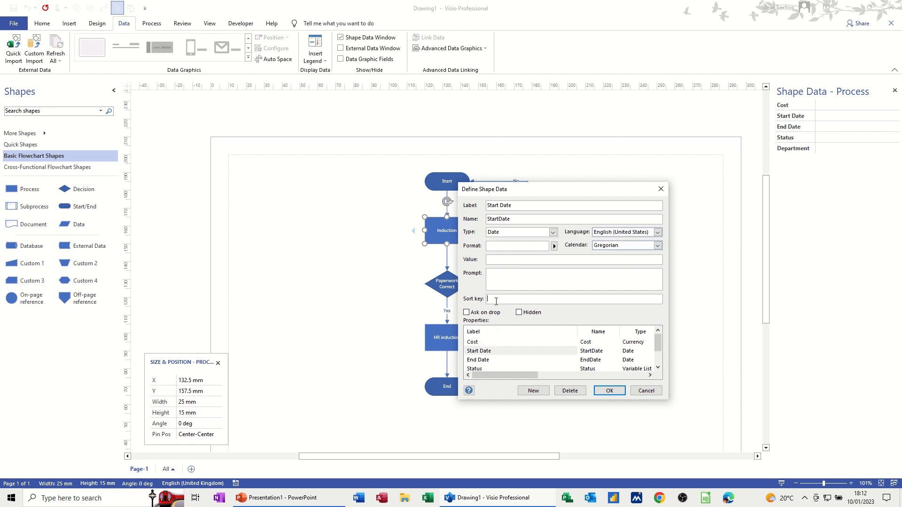
pyautogui.click(494, 359)
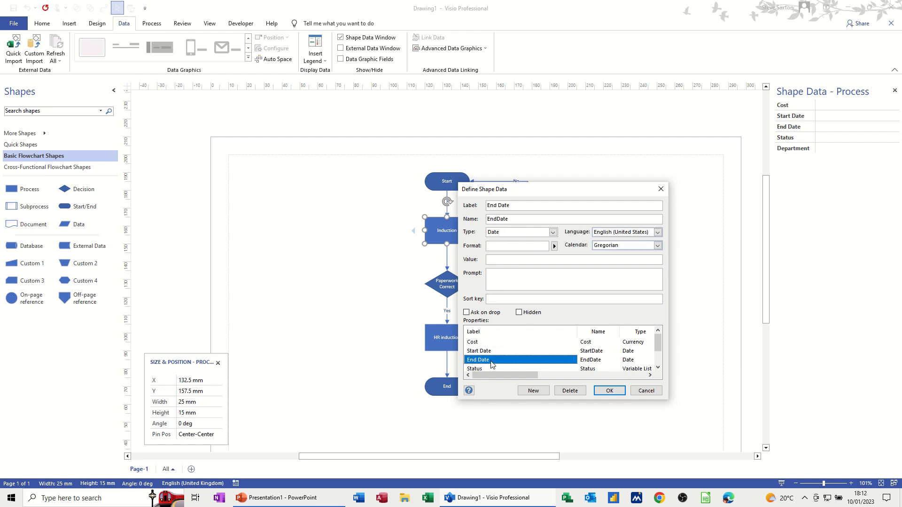
pyautogui.click(492, 301)
pyautogui.write('5')
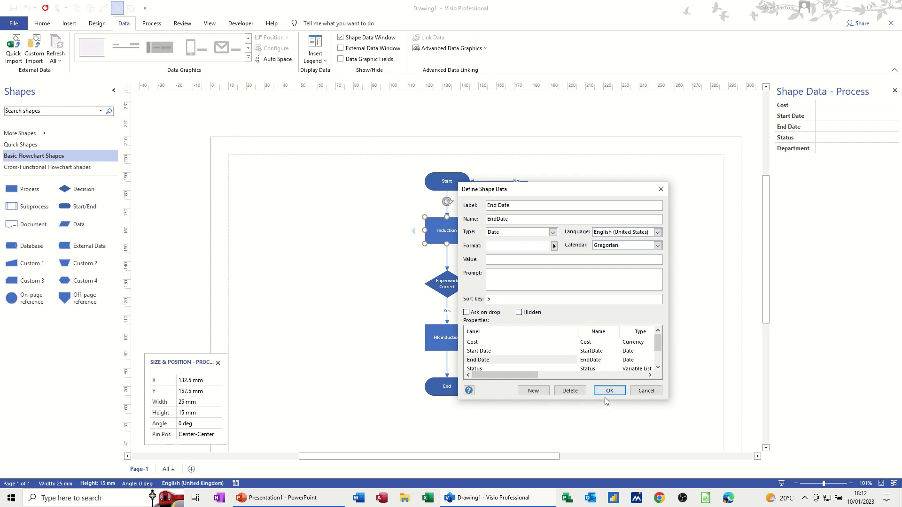
pyautogui.click(610, 391)
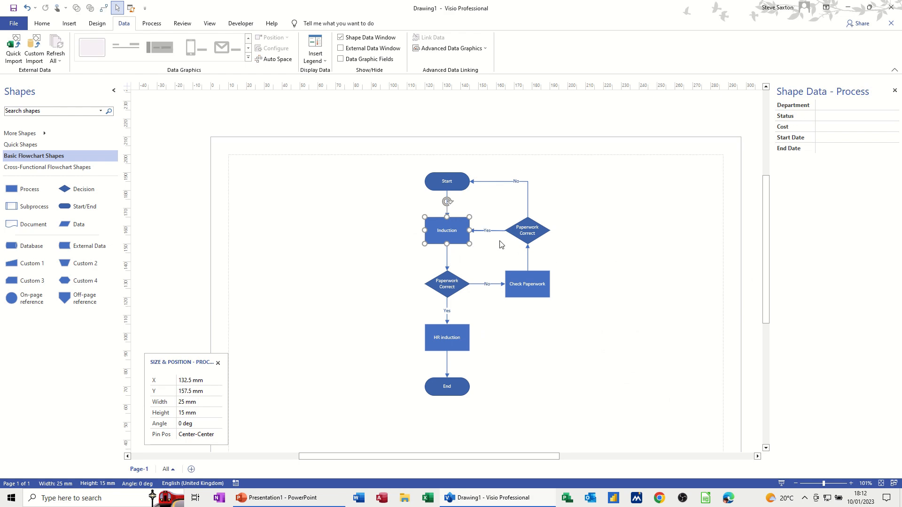
# Step: Create a new metric stencil and move the Induction shape from the page into it as a master
pyautogui.click(513, 231)
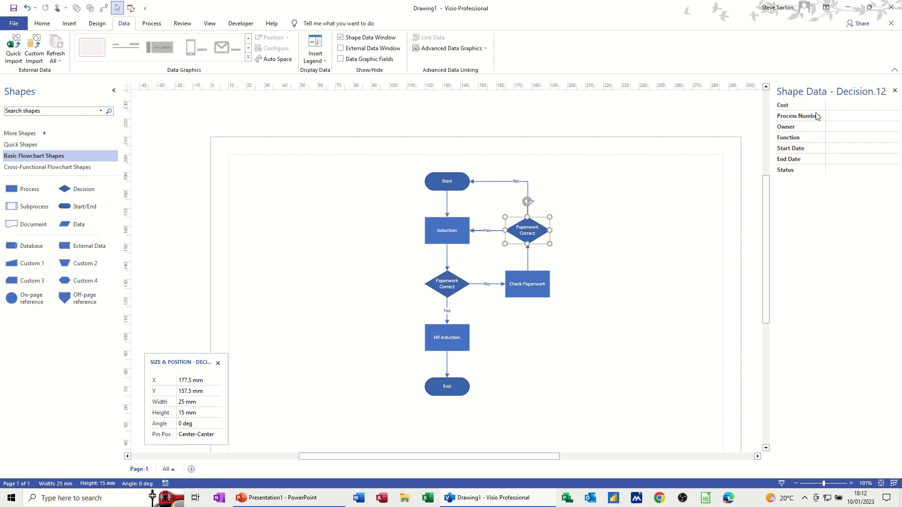
pyautogui.click(436, 240)
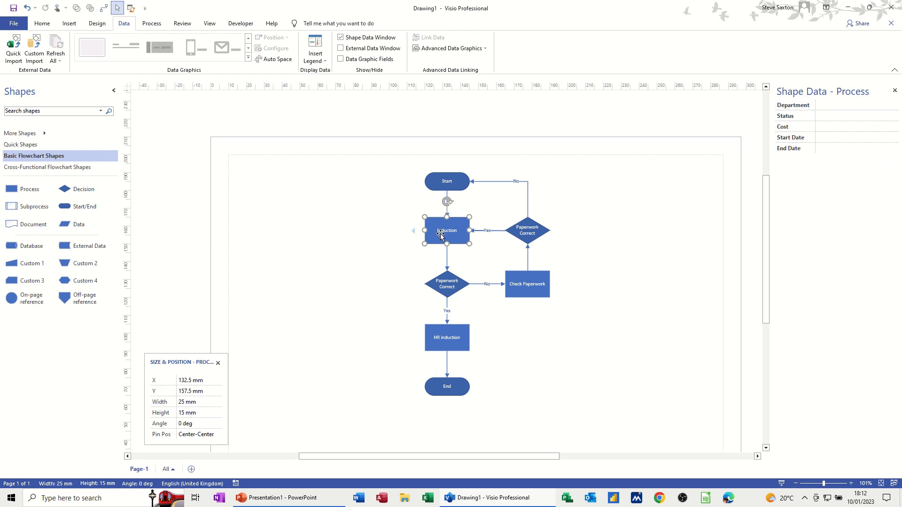
pyautogui.click(49, 136)
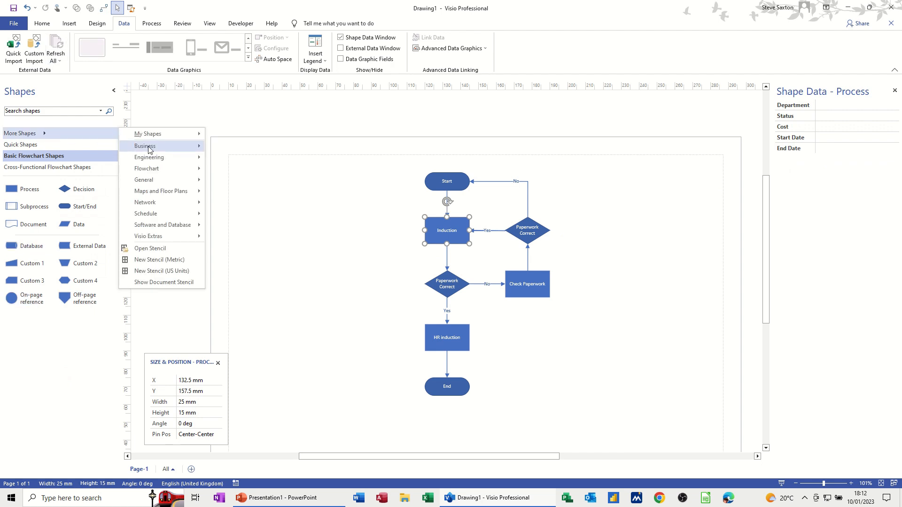
pyautogui.click(150, 261)
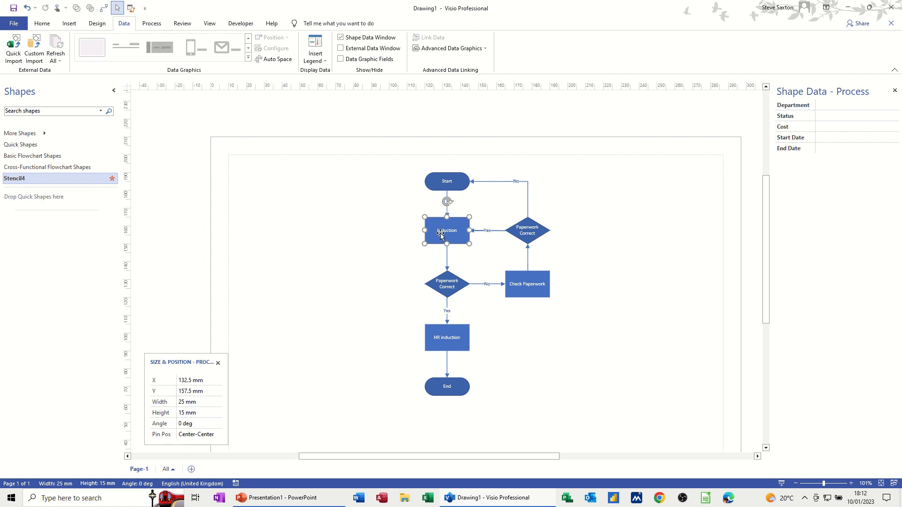
pyautogui.moveTo(432, 232); pyautogui.dragTo(29, 227)
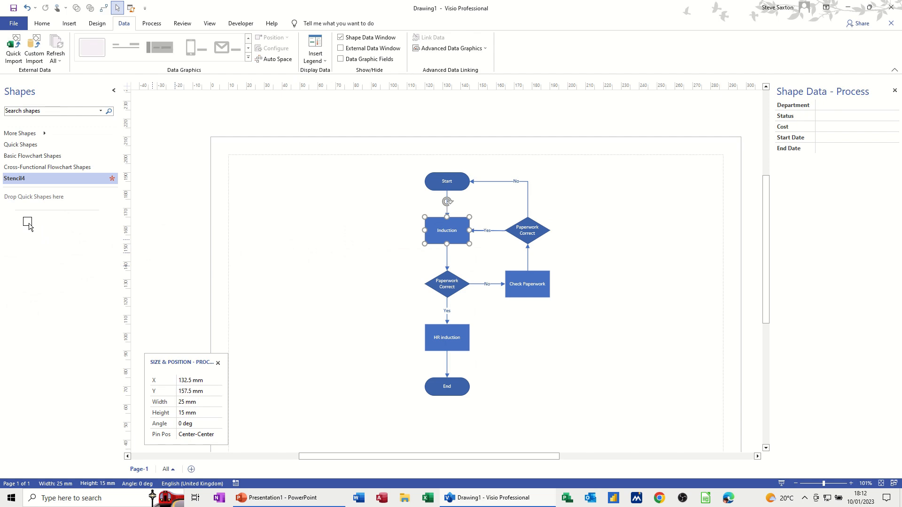
pyautogui.moveTo(29, 227); pyautogui.dragTo(30, 224)
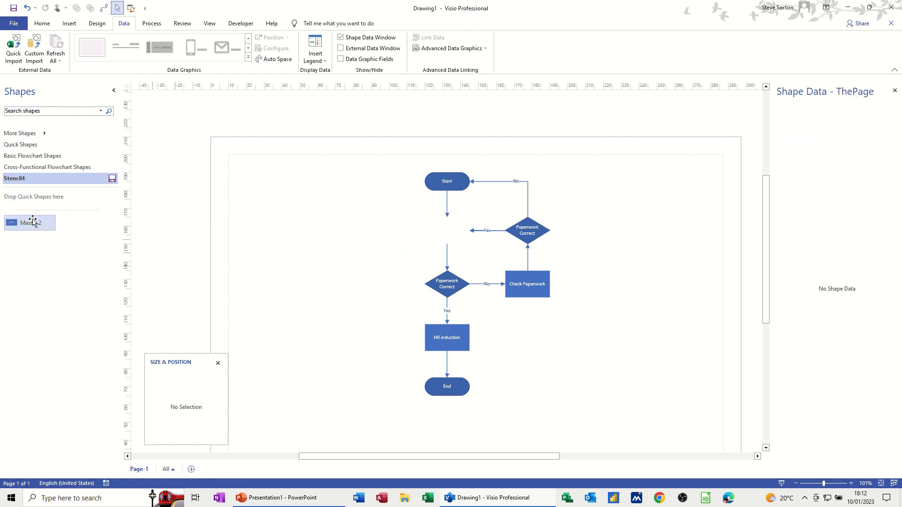
# Step: Rename the new master in the custom stencil "My Shape"
pyautogui.click(36, 219)
pyautogui.write('My Shape')
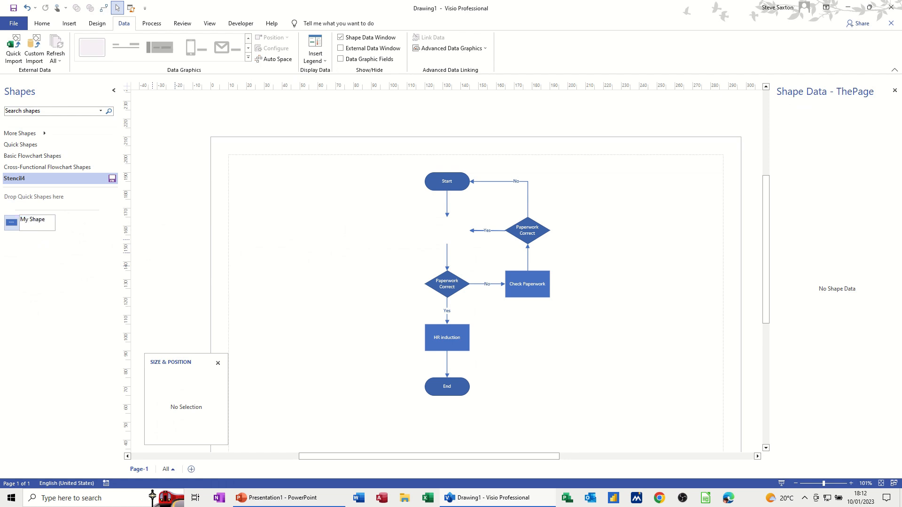
pyautogui.press('Return')
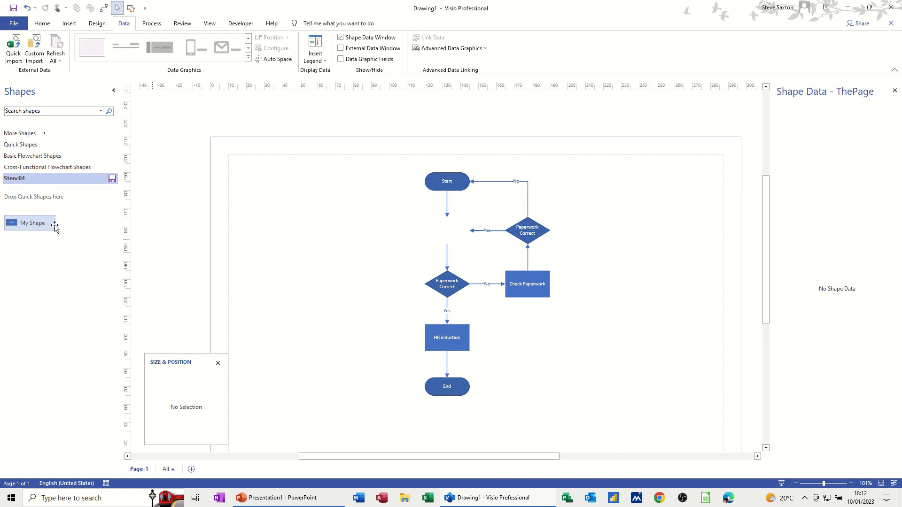
# Step: Place "My Shape" into the flowchart gap below "Start", and try out a second copy beside the flowchart before deleting that copy
pyautogui.moveTo(30, 224); pyautogui.dragTo(449, 230)
pyautogui.click(315, 205)
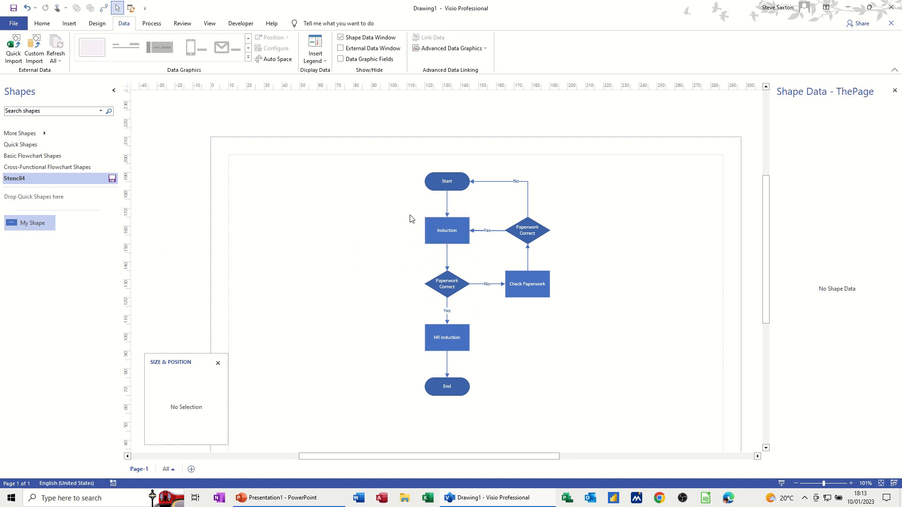
pyautogui.moveTo(33, 224); pyautogui.dragTo(261, 226)
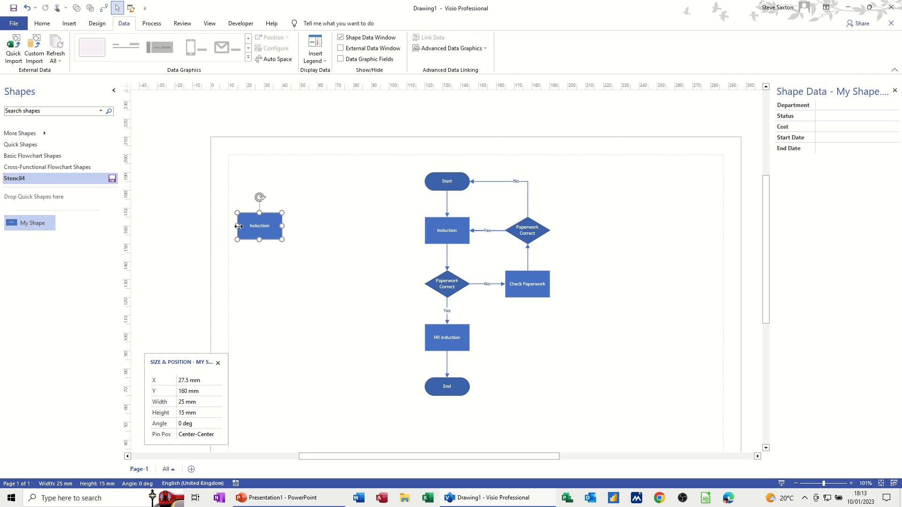
pyautogui.press('Delete')
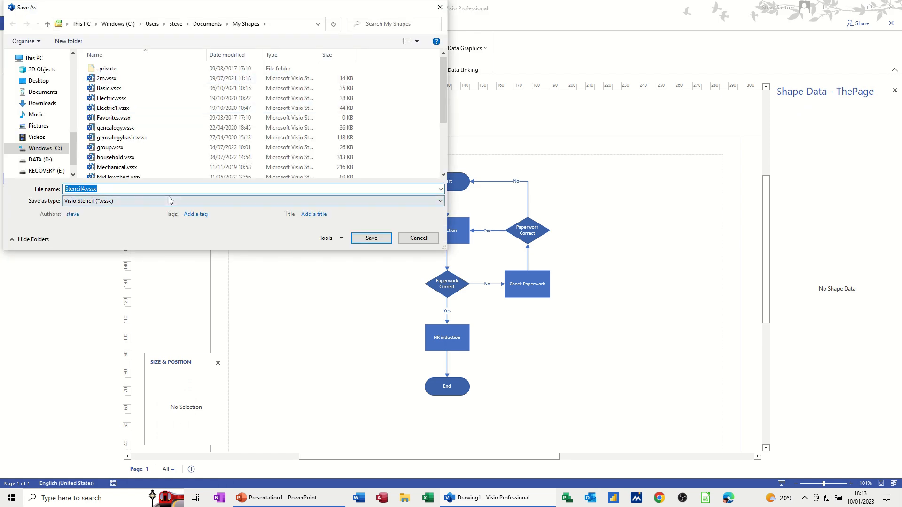
# Step: Save the custom stencil as "flowchart shapes" in the My Shapes folder and close the stencil
pyautogui.write('flo')
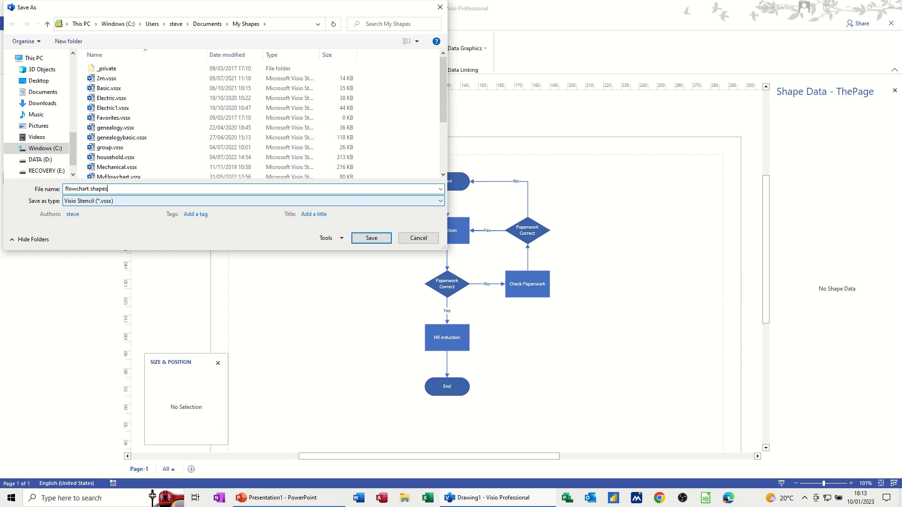
pyautogui.write('wchart shapes')
pyautogui.click(356, 239)
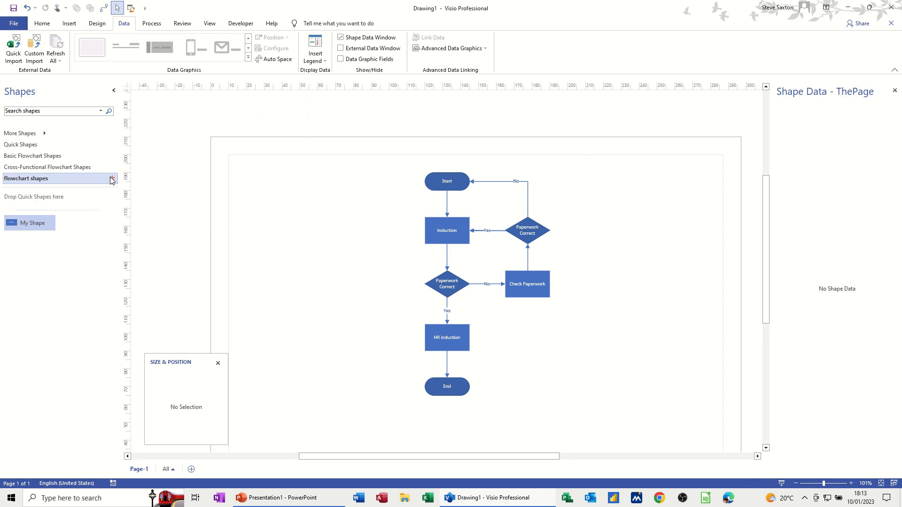
pyautogui.rightClick(112, 180)
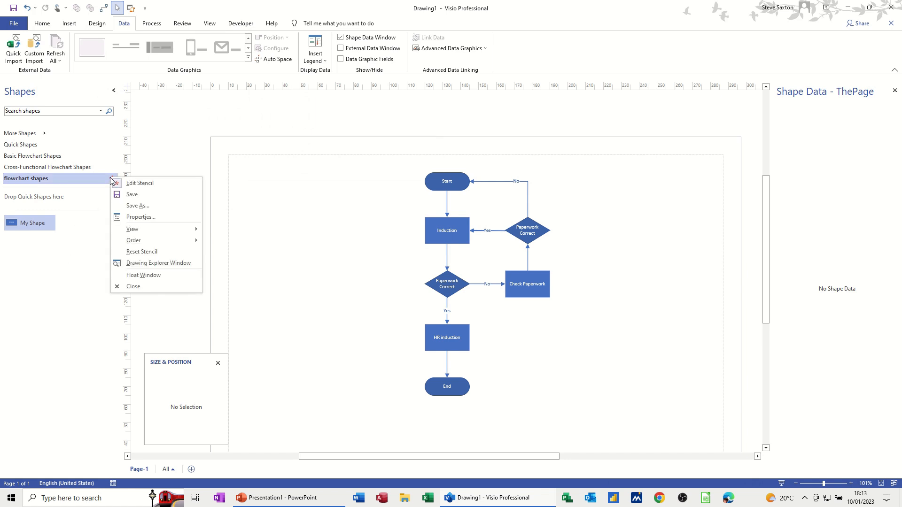
pyautogui.click(127, 288)
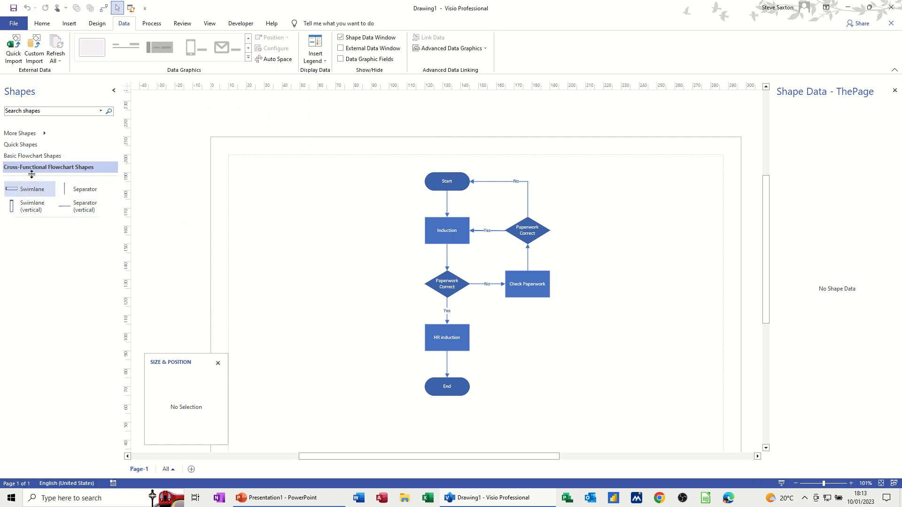
# Step: Add an off-page reference left of the flowchart's lower end, linked to a new page named Page-2 with a matching reference shape and hyperlinks
pyautogui.click(32, 155)
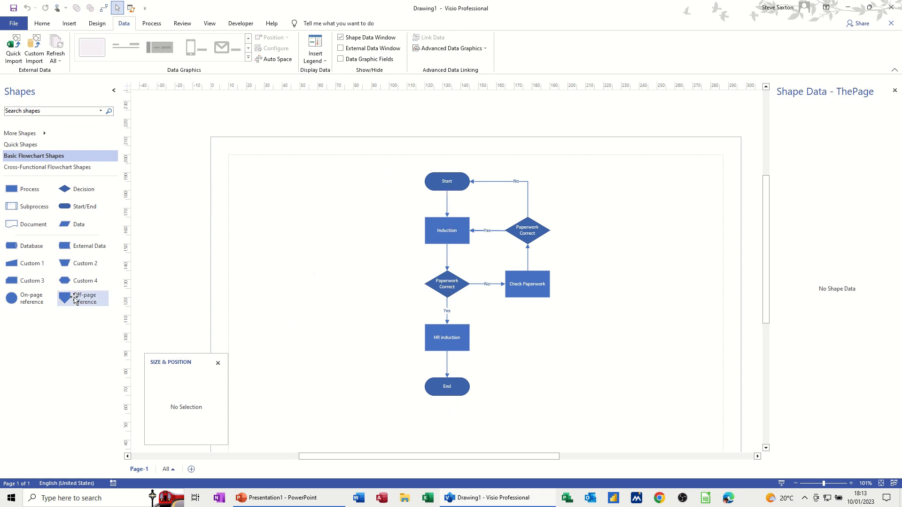
pyautogui.moveTo(75, 301); pyautogui.dragTo(281, 416)
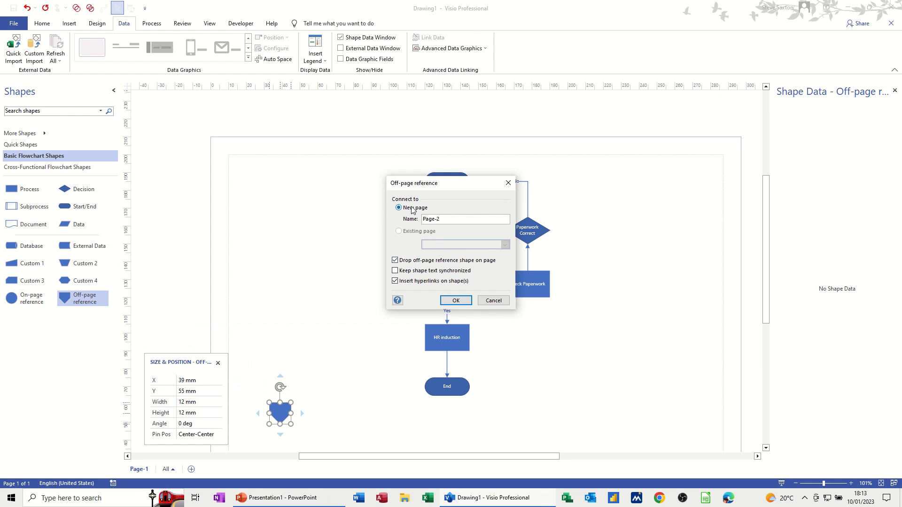
pyautogui.click(446, 303)
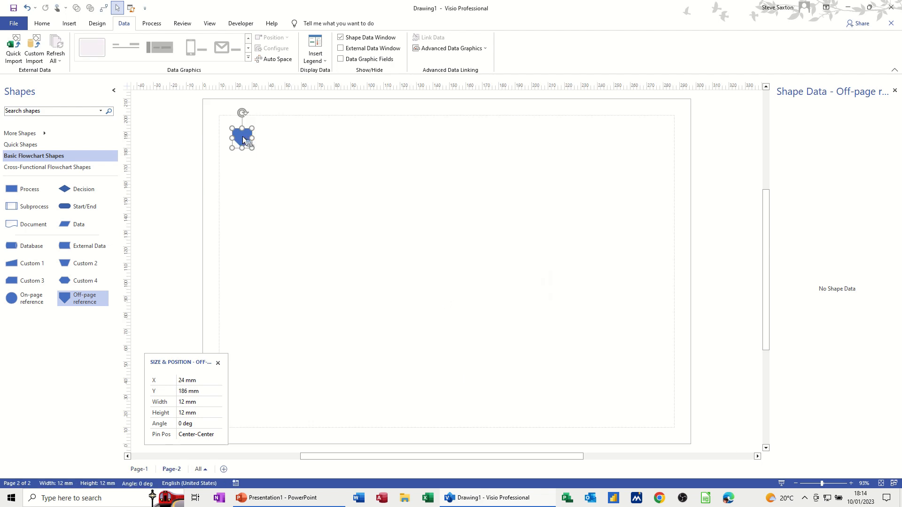
# Step: Test the off-page reference links in both directions between Page-2 and Page-1, finishing on Page-1
pyautogui.doubleClick(243, 136)
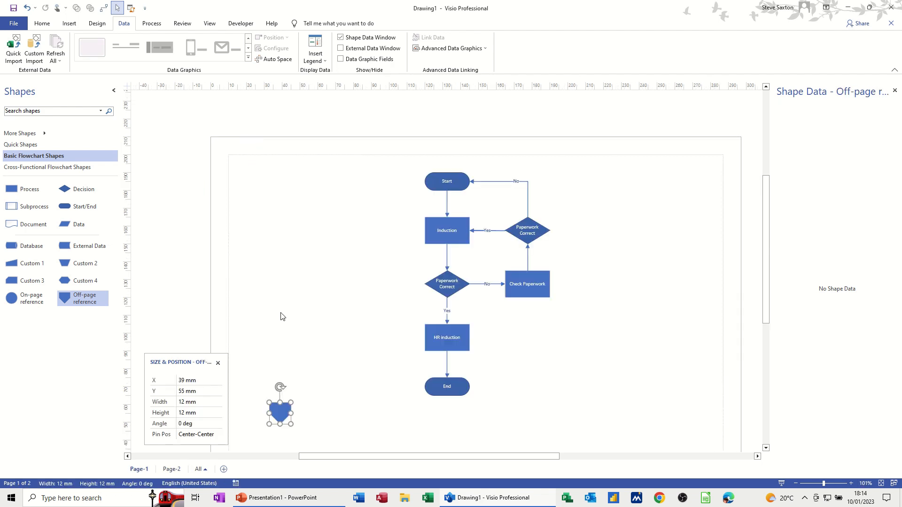
pyautogui.doubleClick(277, 411)
pyautogui.doubleClick(243, 137)
pyautogui.click(375, 203)
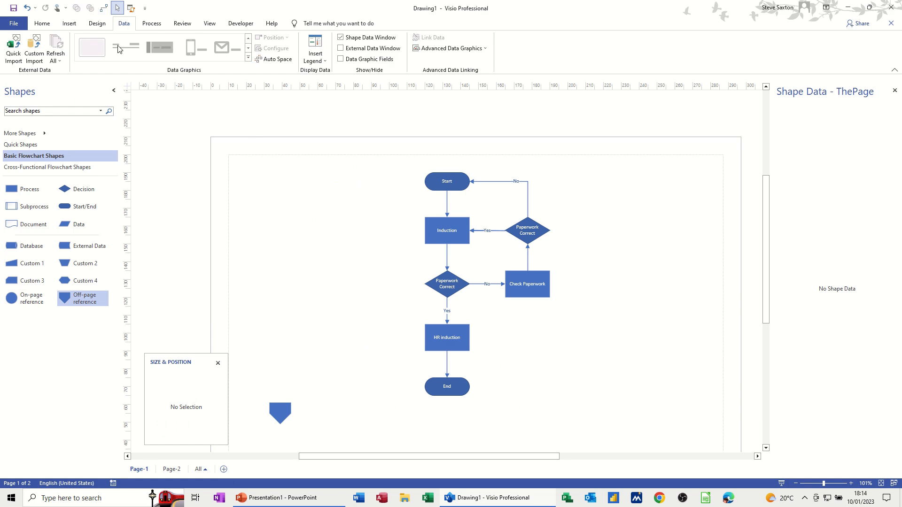
# Step: Try the theme with grey-green process boxes on Page-1, and apply the theme with dark teal processes and bright red decisions instead
pyautogui.click(98, 23)
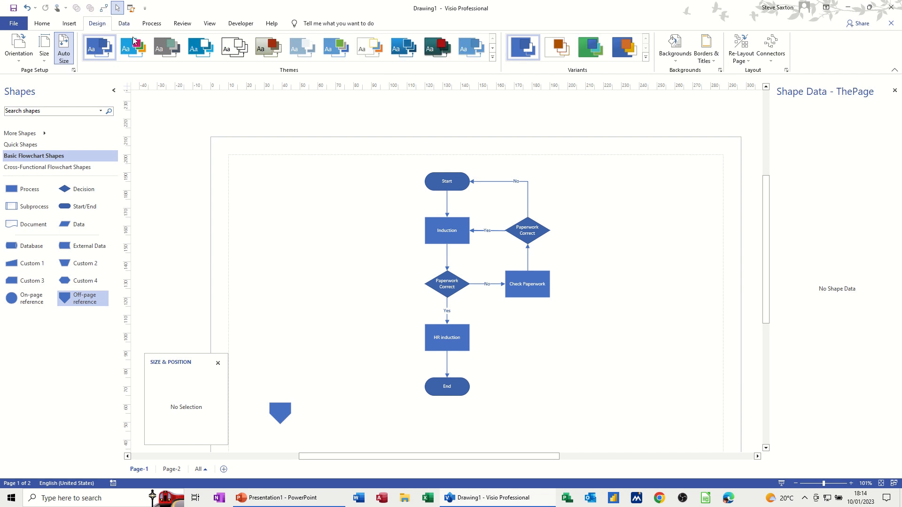
pyautogui.click(266, 48)
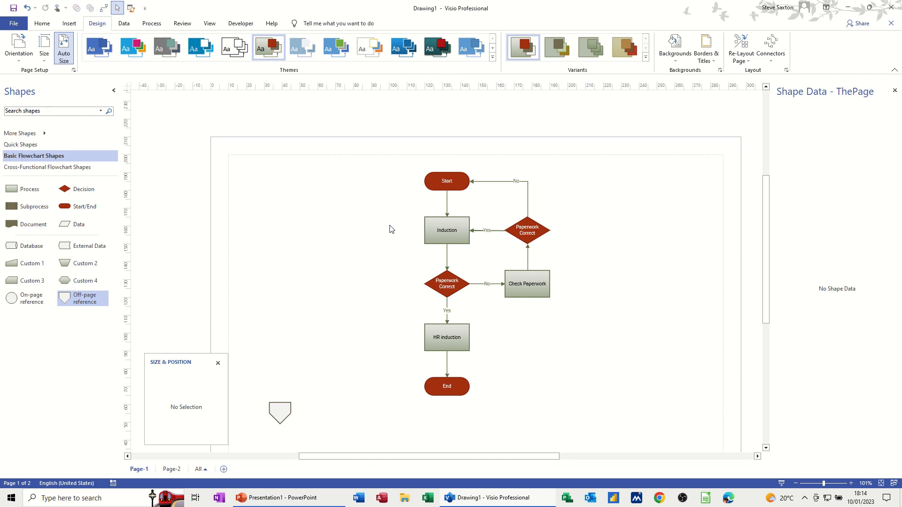
pyautogui.click(432, 51)
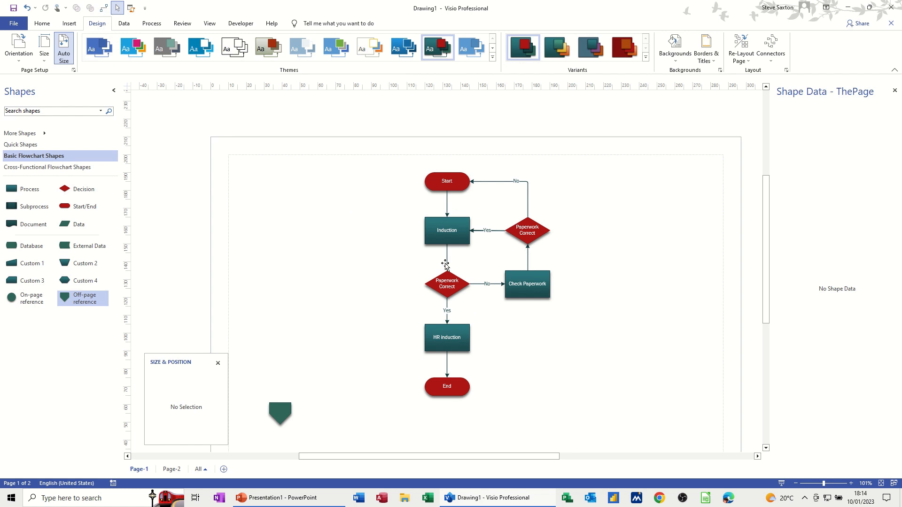
# Step: Add the World background to Page-1, and inspect Page-2 and the new background page
pyautogui.click(677, 60)
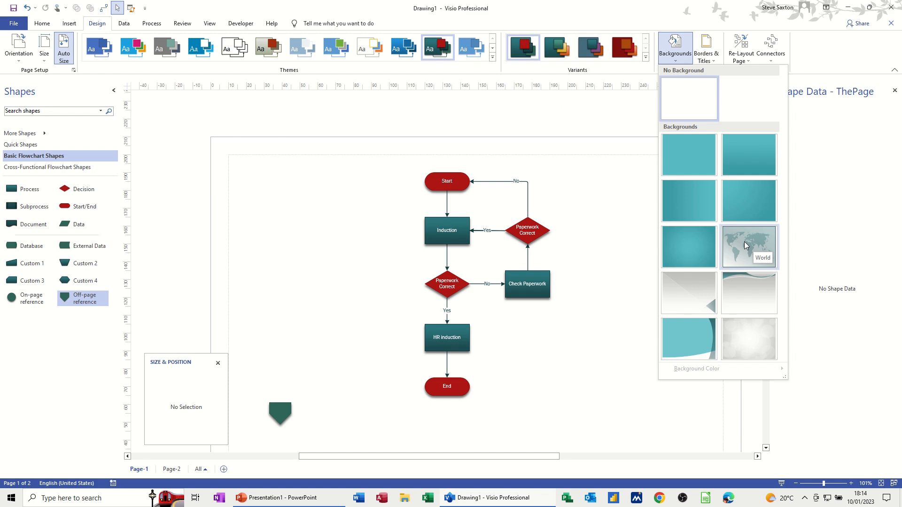
pyautogui.click(744, 242)
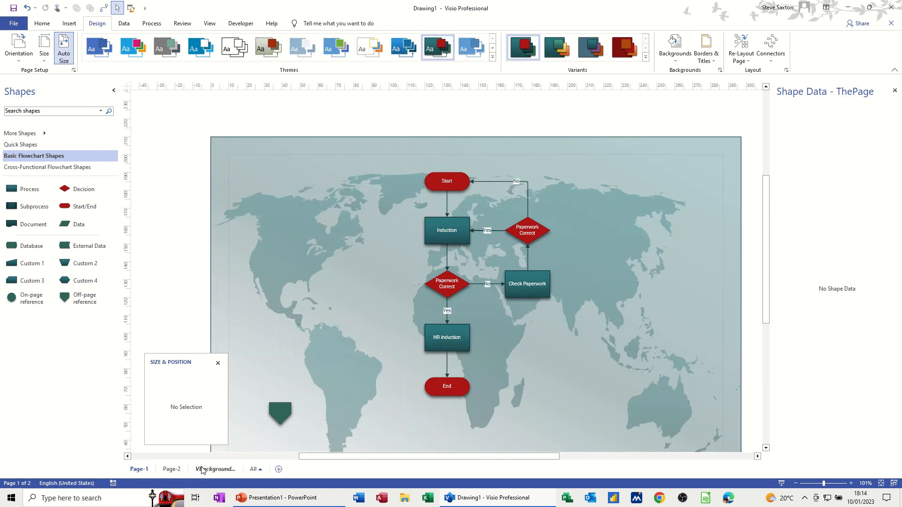
pyautogui.click(173, 469)
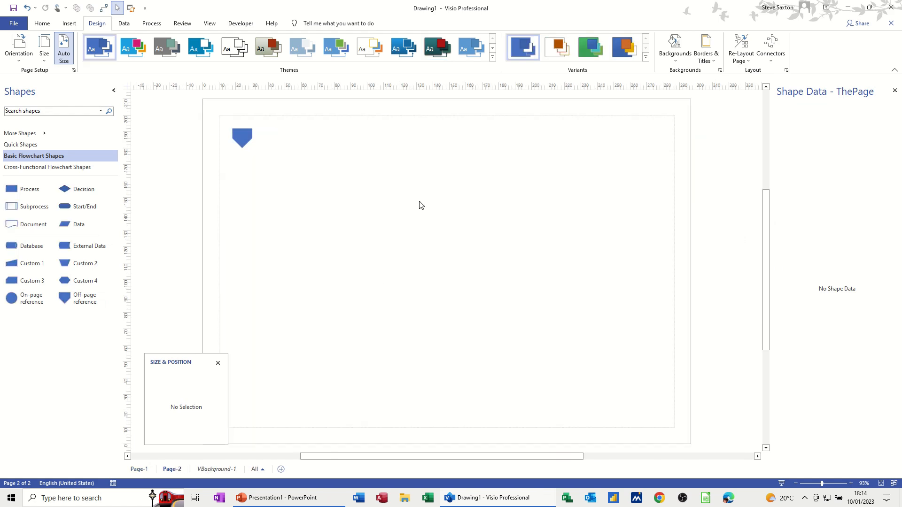
pyautogui.click(211, 470)
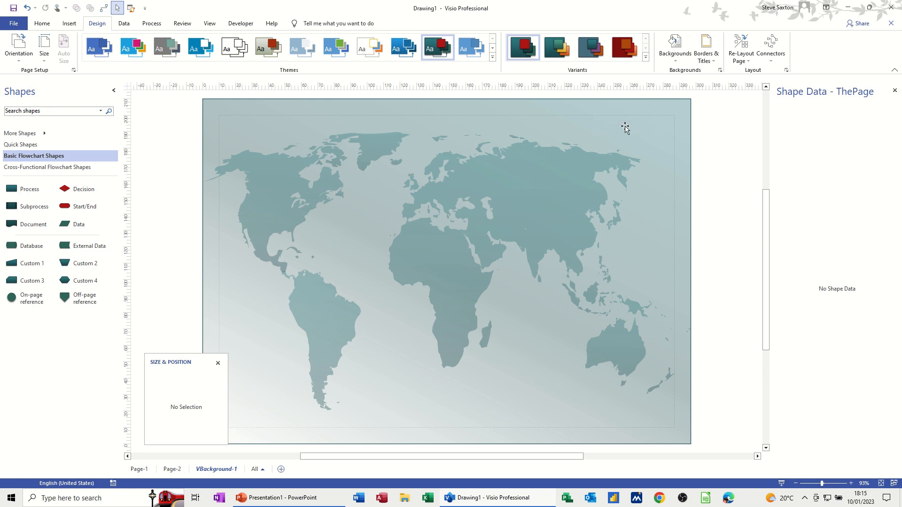
# Step: Set Page-2's background to VBackground-1 in its page setup, and compare the result with Page-1 and the background page
pyautogui.click(173, 470)
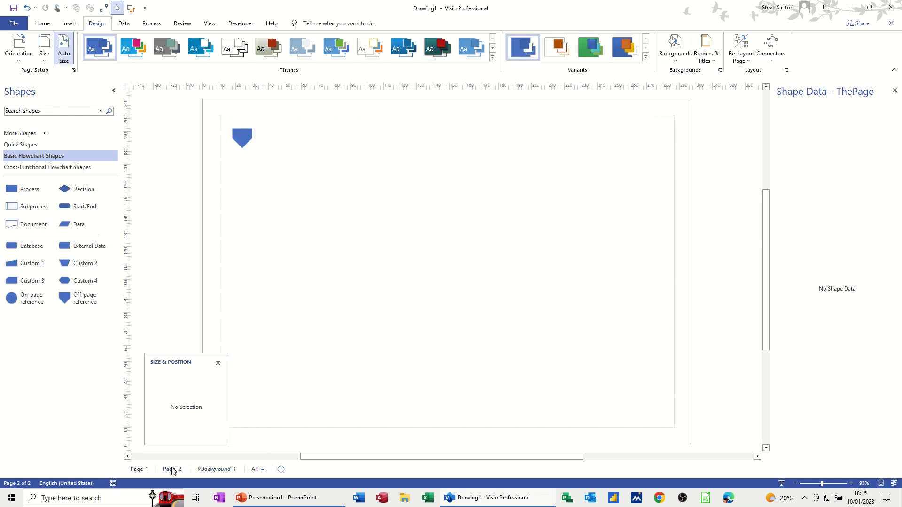
pyautogui.rightClick(172, 469)
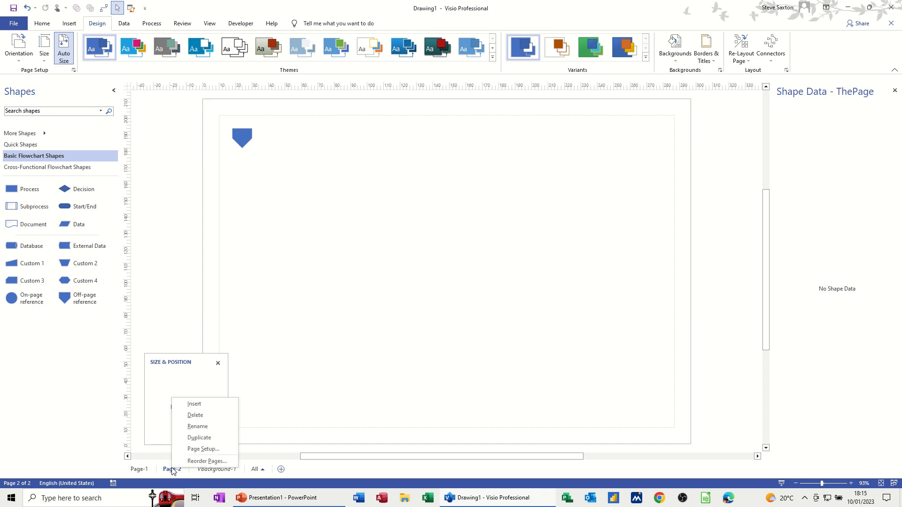
pyautogui.click(203, 449)
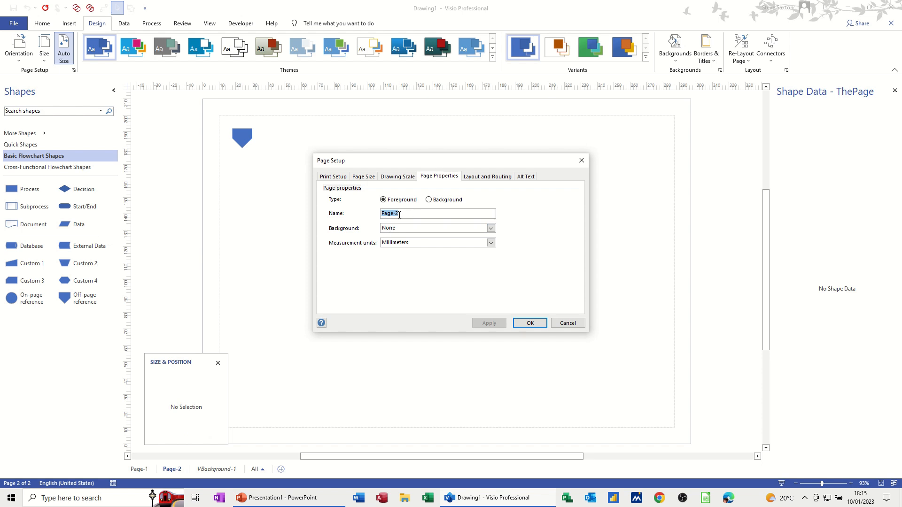
pyautogui.click(491, 229)
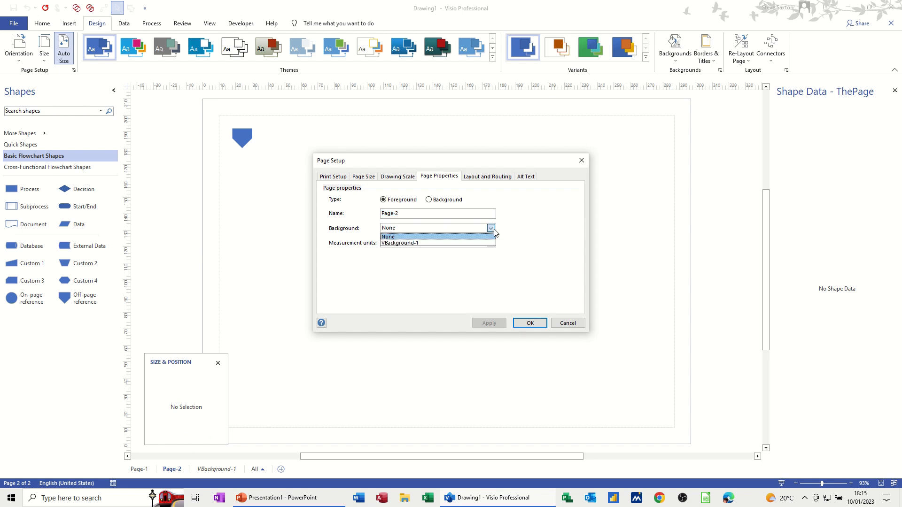
pyautogui.click(455, 244)
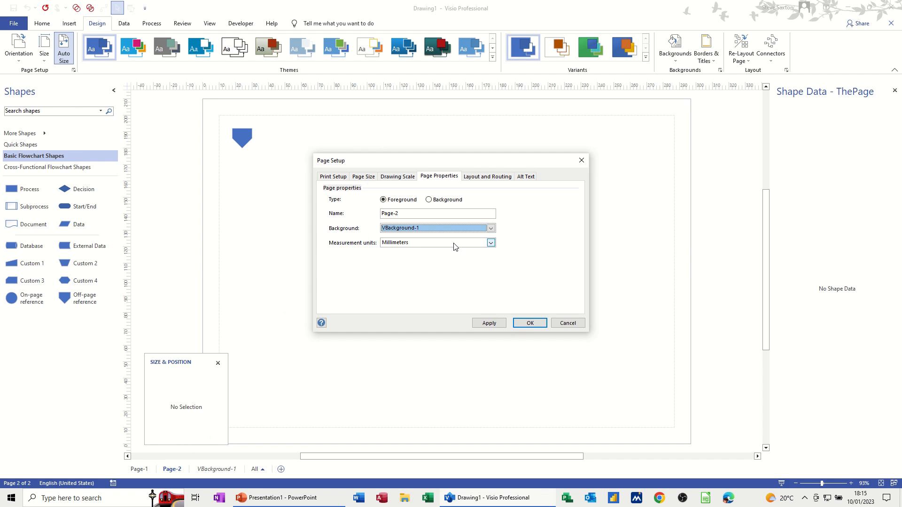
pyautogui.click(524, 325)
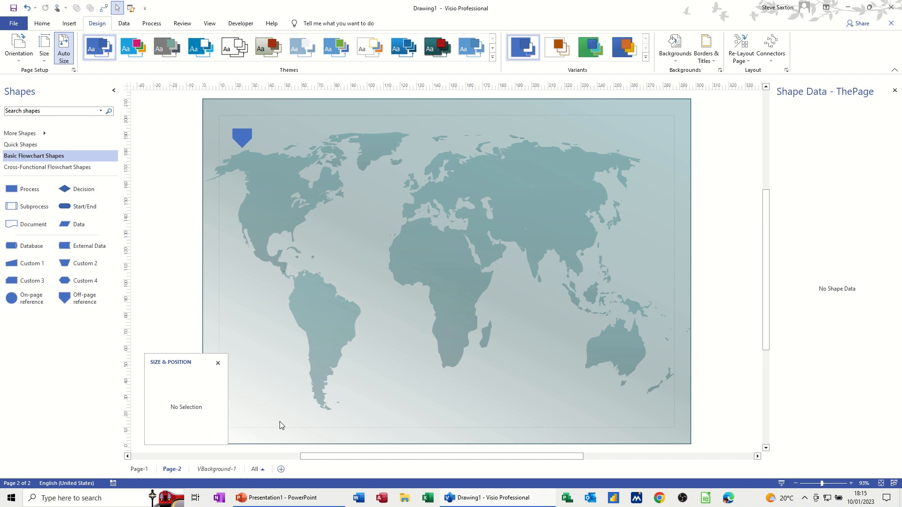
pyautogui.click(137, 468)
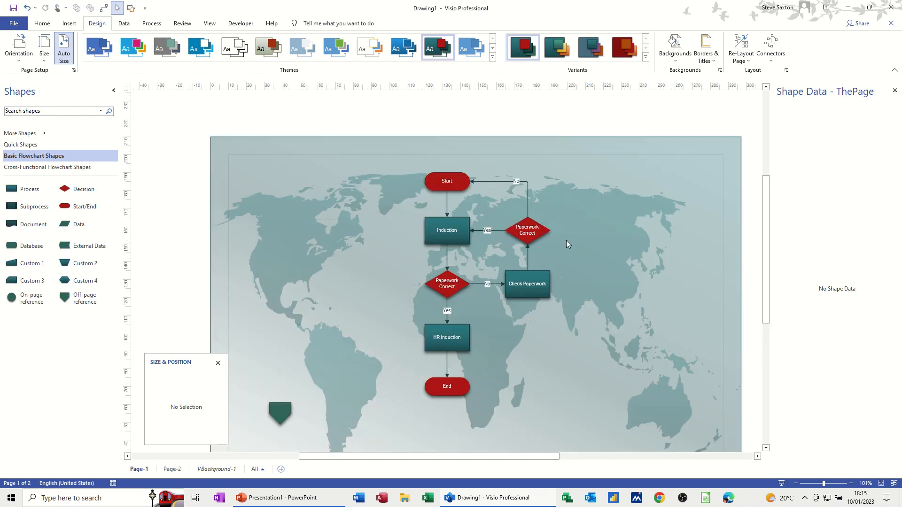
pyautogui.click(172, 468)
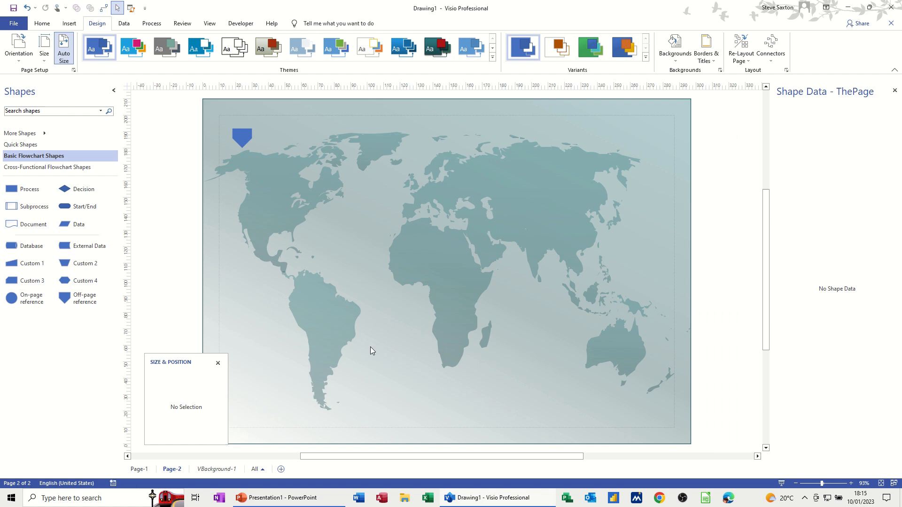
pyautogui.click(214, 470)
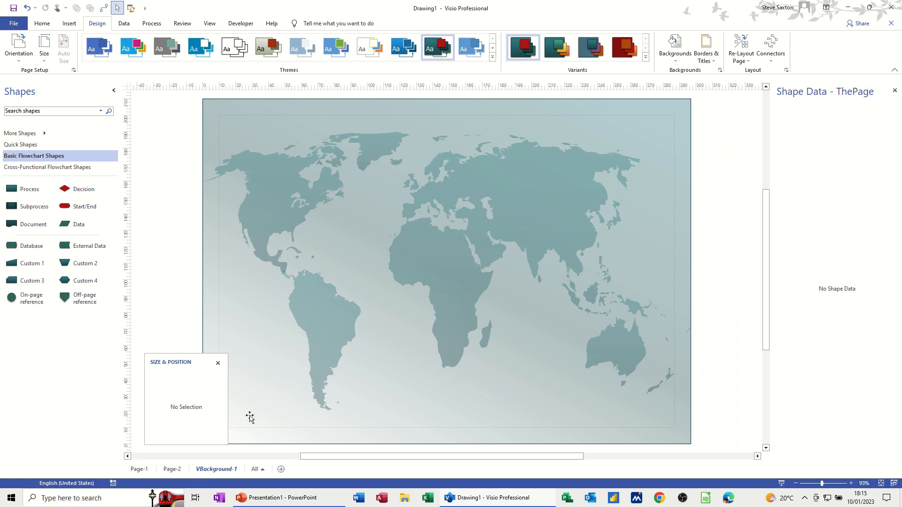
# Step: Add the first border and title design, with a title bar and date across the page top, to Page-1
pyautogui.click(140, 469)
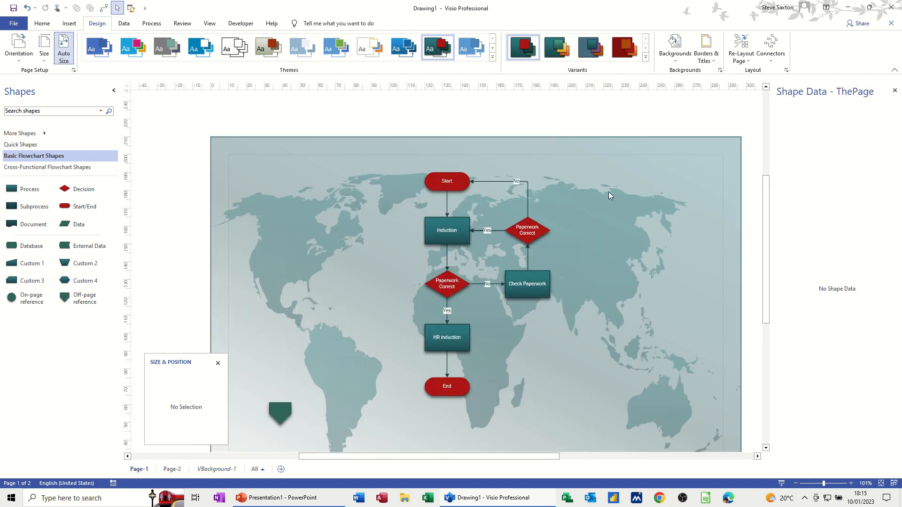
pyautogui.click(706, 52)
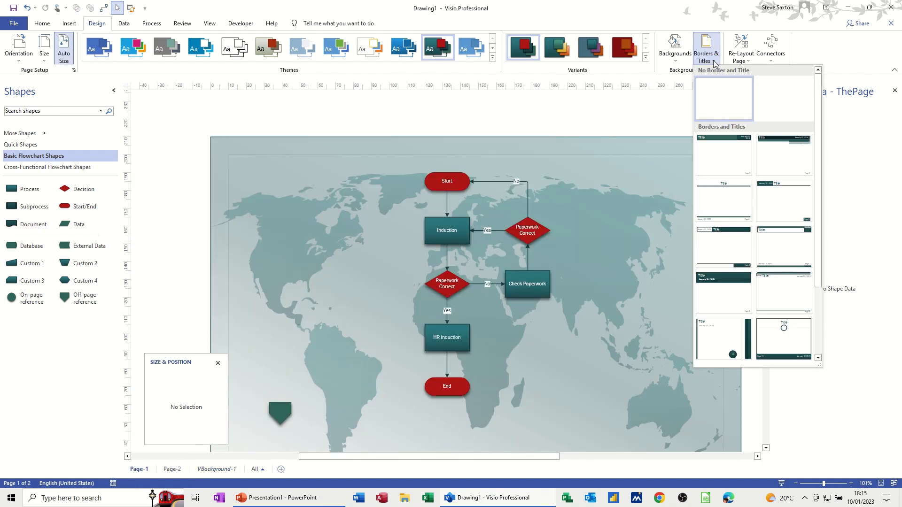
pyautogui.click(723, 156)
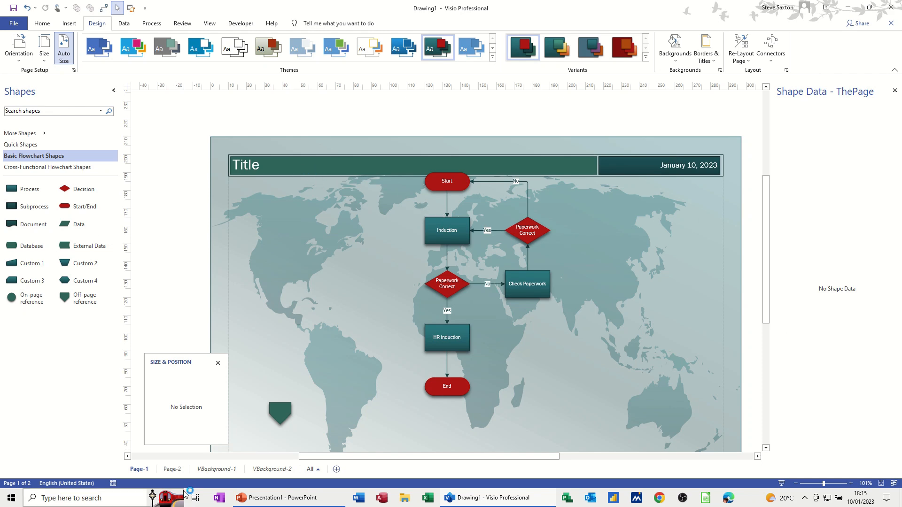
# Step: Change the title bar's text to "My Flowchart" on the VBackground-2 page
pyautogui.click(261, 469)
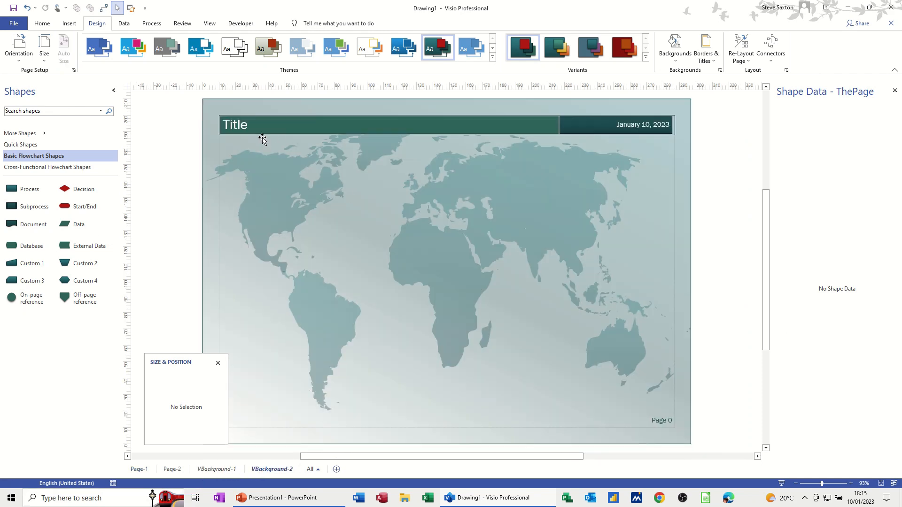
pyautogui.click(262, 126)
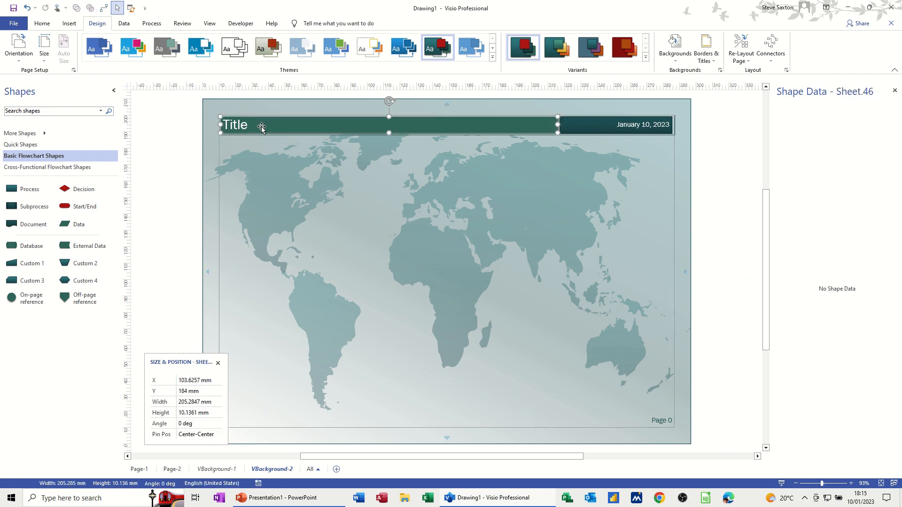
pyautogui.write('My Flowchart')
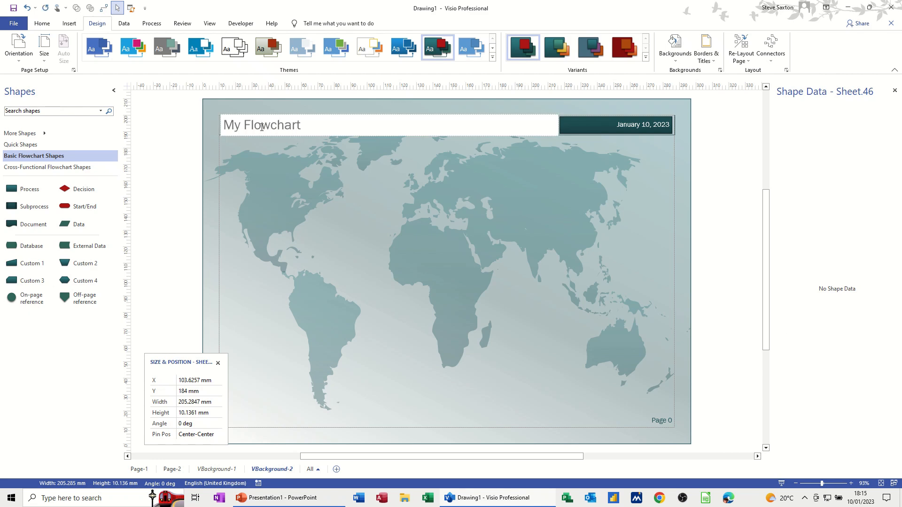
pyautogui.click(479, 260)
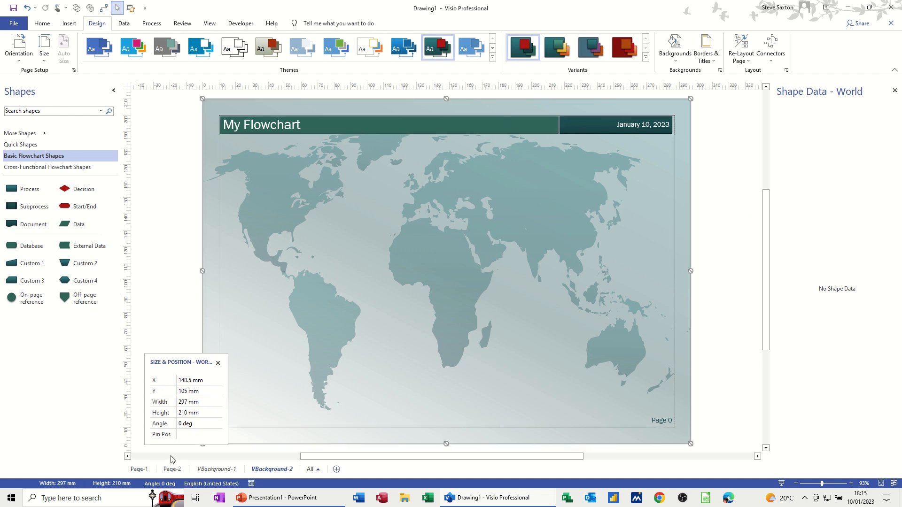
# Step: Move the entire flowchart on Page-1 down about 15 mm so that it clears the title bar
pyautogui.click(139, 469)
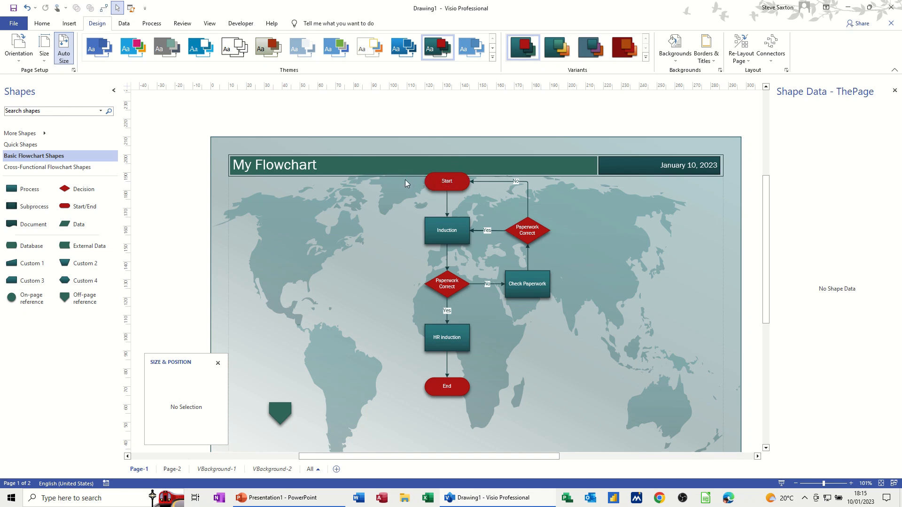
pyautogui.moveTo(410, 169); pyautogui.dragTo(528, 428)
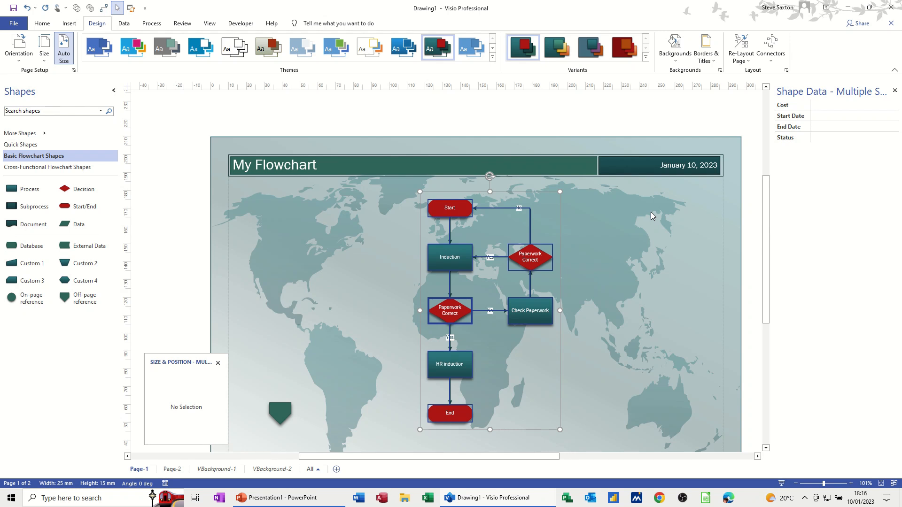
pyautogui.click(627, 245)
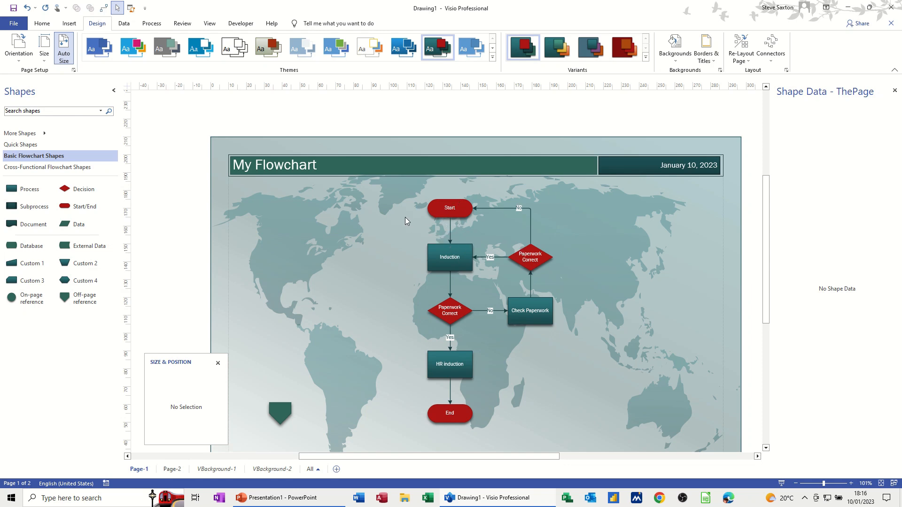
# Step: Insert a Belt container about 90 mm square left of the flowchart, and unlock it so that shapes can be added
pyautogui.click(69, 23)
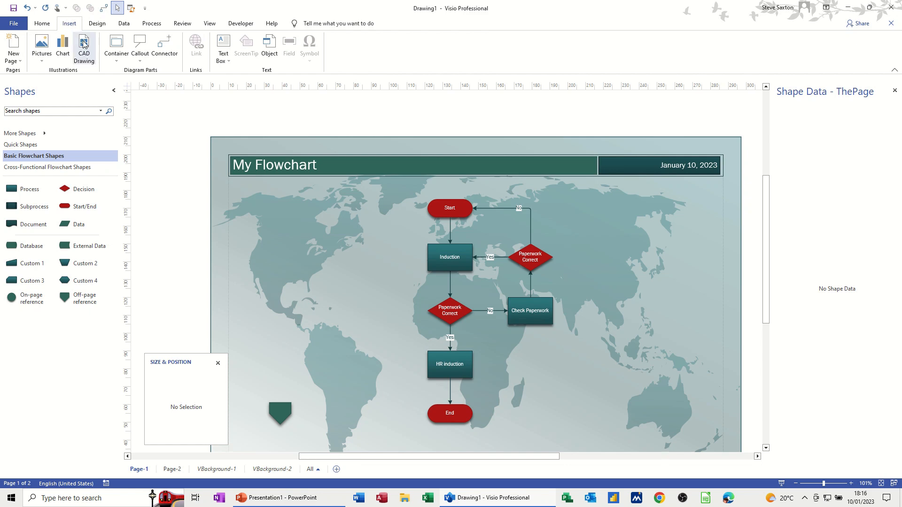
pyautogui.click(118, 60)
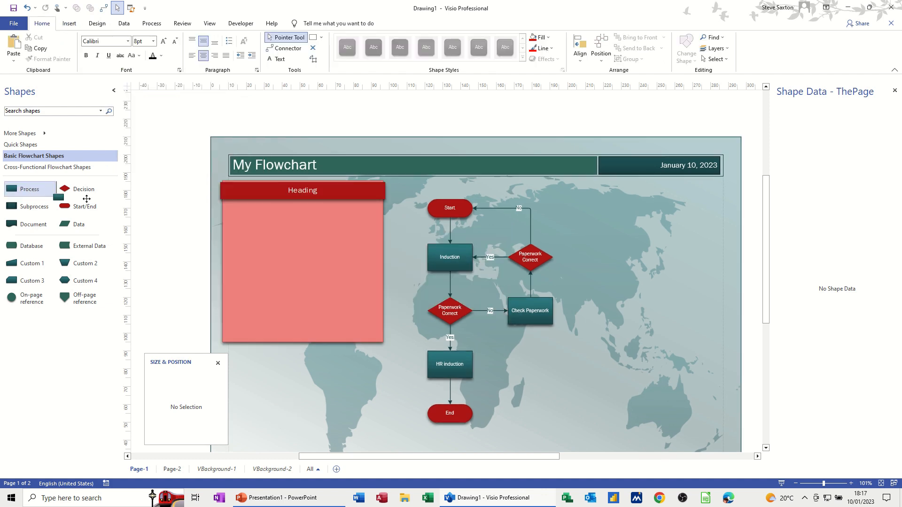
pyautogui.moveTo(47, 189)
pyautogui.mouseDown()
pyautogui.moveTo(146, 206)
pyautogui.moveTo(70, 206)
pyautogui.moveTo(44, 192)
pyautogui.mouseUp()
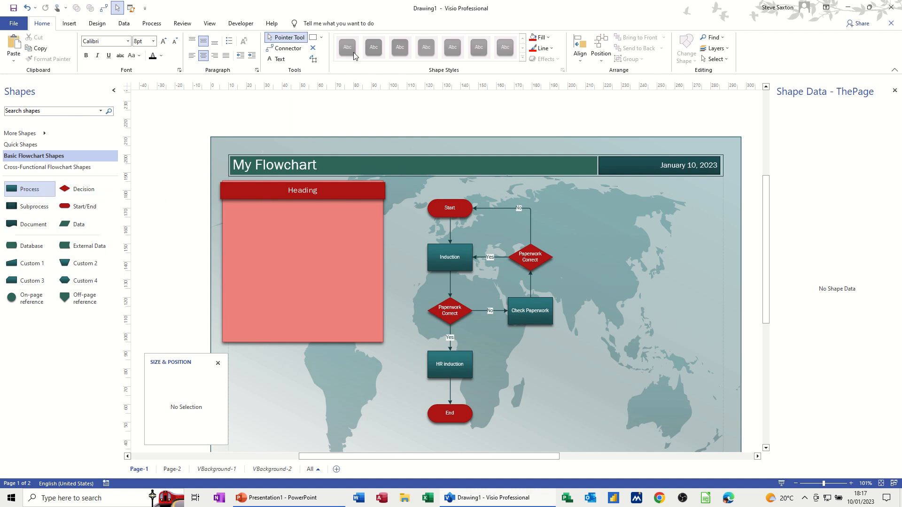
pyautogui.click(348, 190)
pyautogui.click(312, 23)
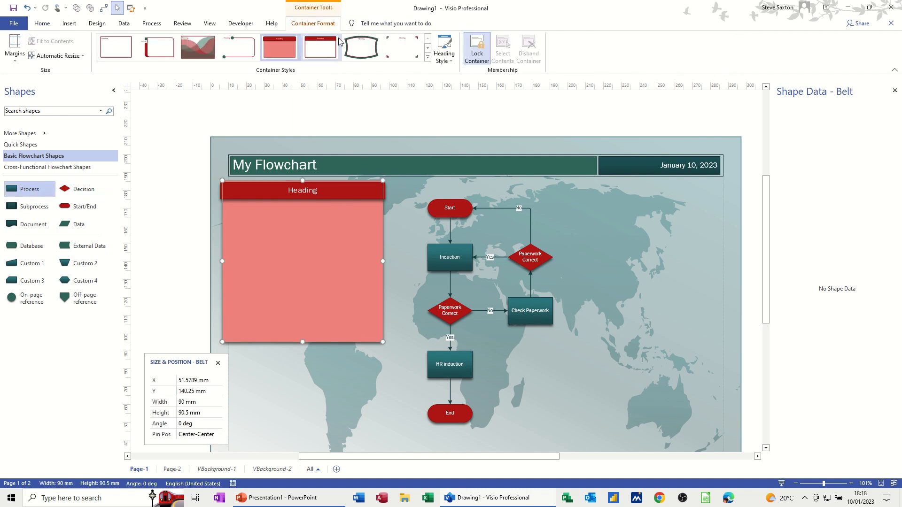
pyautogui.click(477, 56)
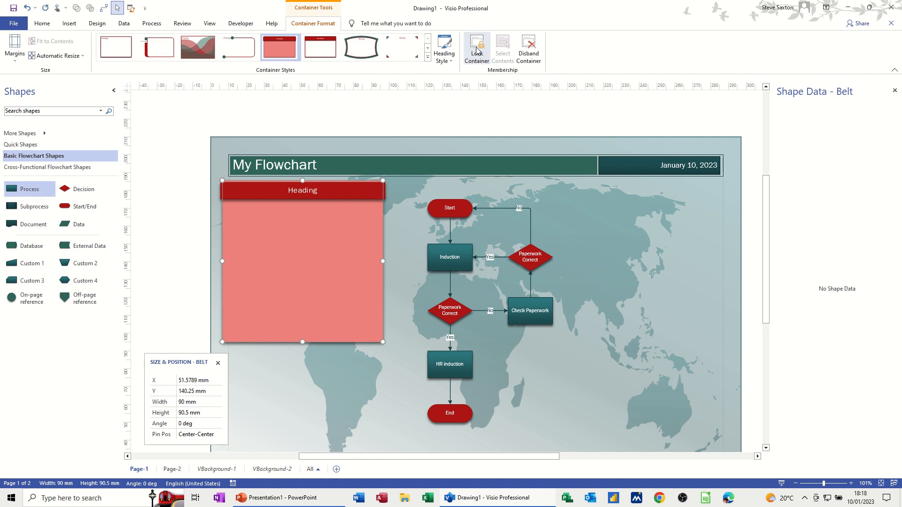
# Step: Place a Process, a Decision and a second Process shape in a centred column inside the container
pyautogui.moveTo(36, 195); pyautogui.dragTo(303, 217)
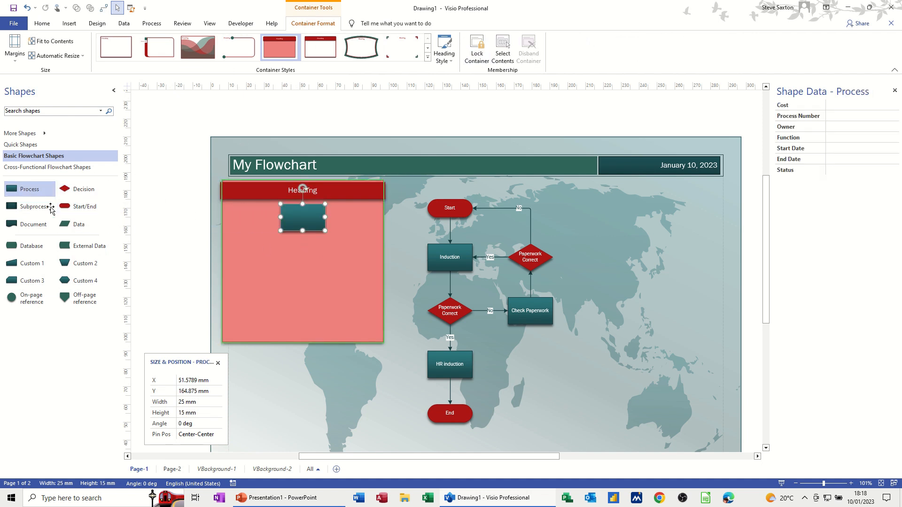
pyautogui.moveTo(80, 189); pyautogui.dragTo(303, 270)
pyautogui.moveTo(16, 193); pyautogui.dragTo(303, 326)
# Step: Connect the container's upper Process to the Decision and the Decision to the lower Process with connectors
pyautogui.click(50, 26)
pyautogui.click(284, 48)
pyautogui.moveTo(303, 229); pyautogui.dragTo(302, 257)
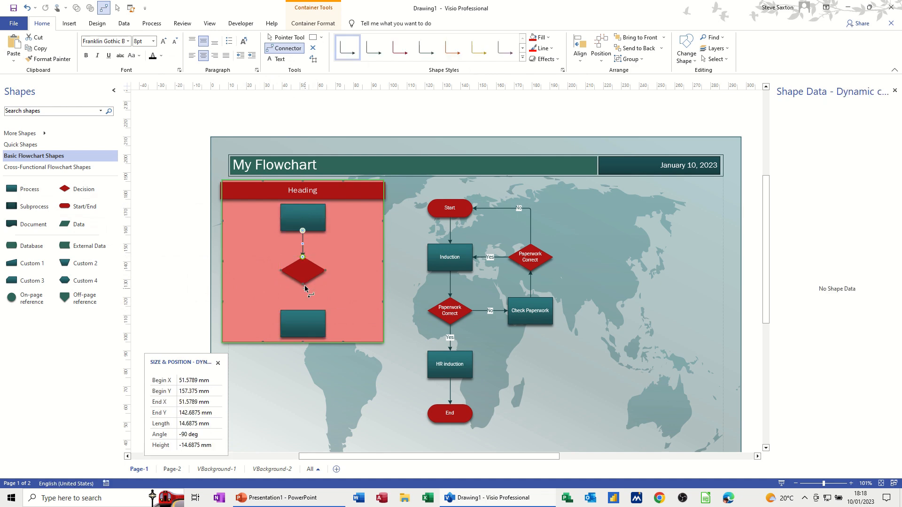
pyautogui.moveTo(303, 310); pyautogui.dragTo(302, 310)
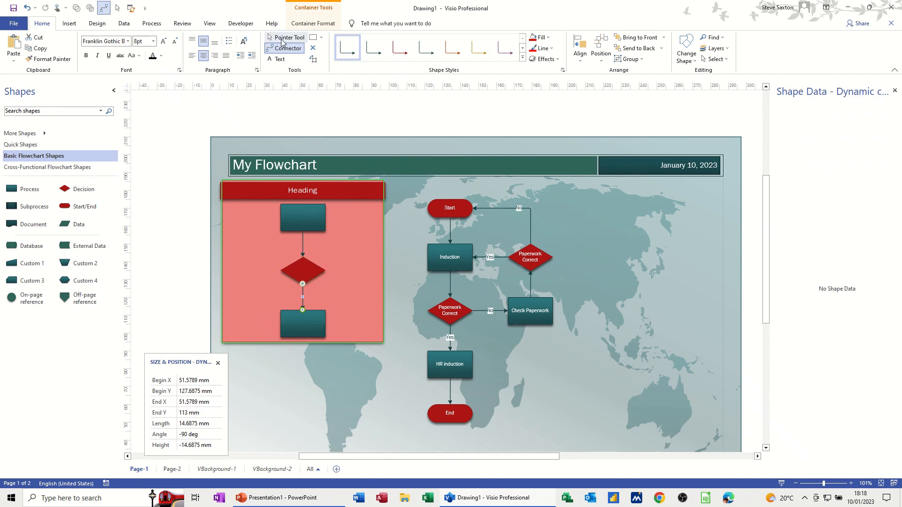